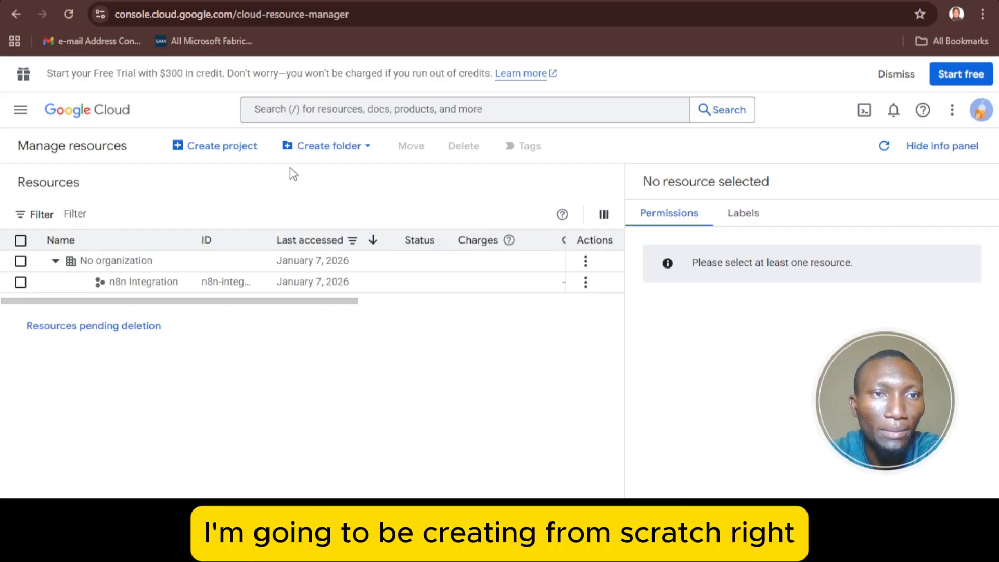
# - Start a new project and enter 'My n8n Workflow' as its project name
pyautogui.click(241, 156)
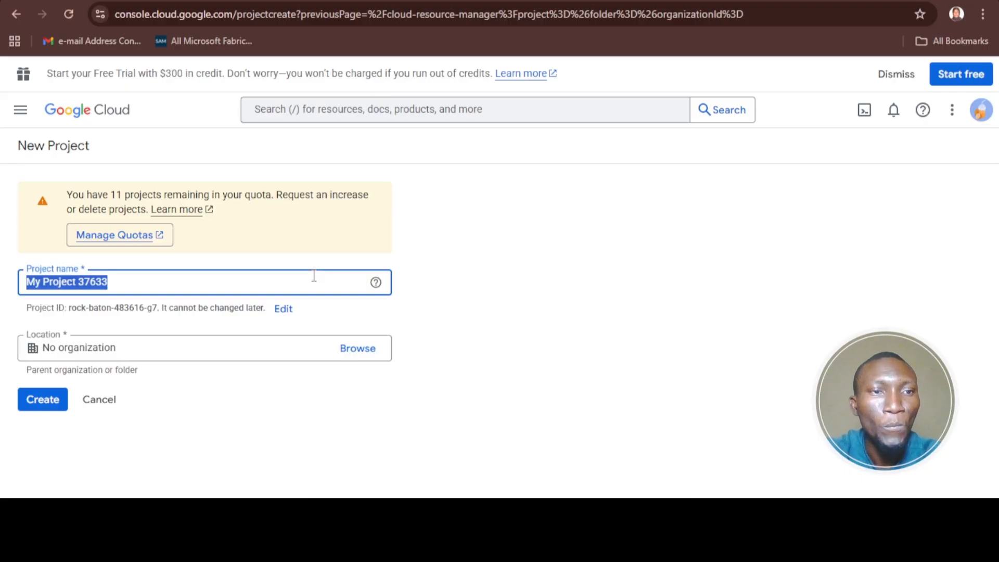
pyautogui.write('My')
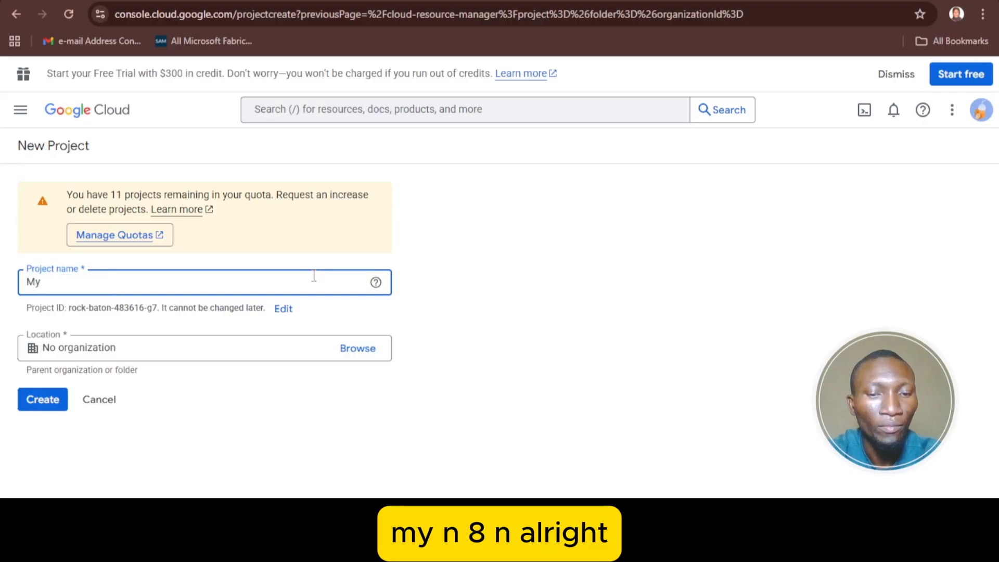
pyautogui.write(' N')
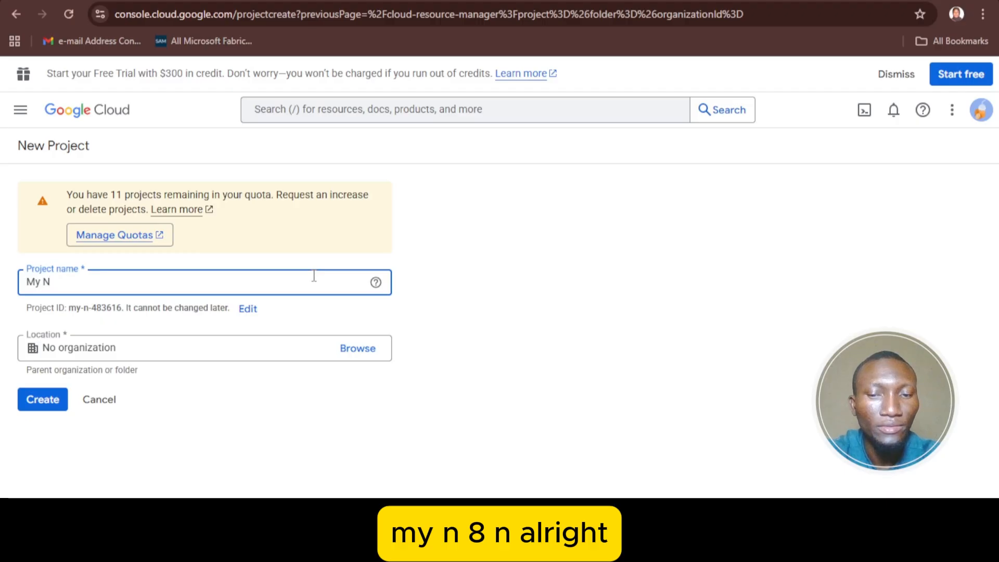
pyautogui.press('BackSpace')
pyautogui.write('n8n')
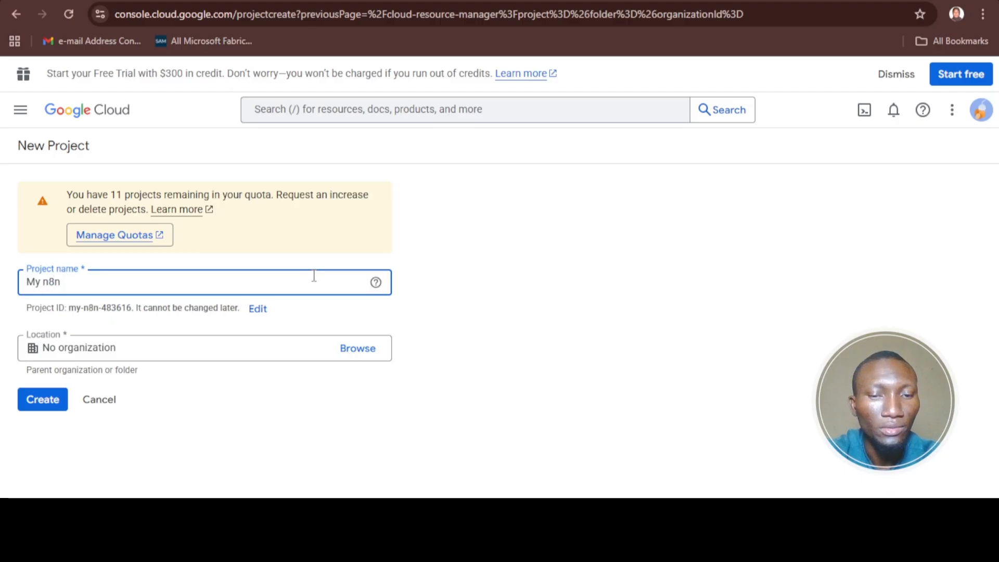
pyautogui.write(' Wo')
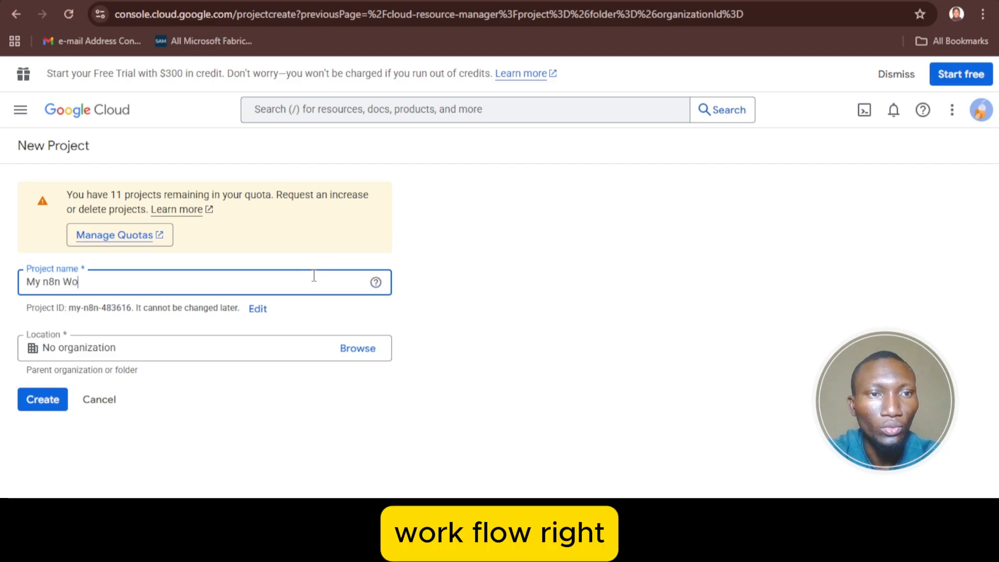
pyautogui.write('rkflow')
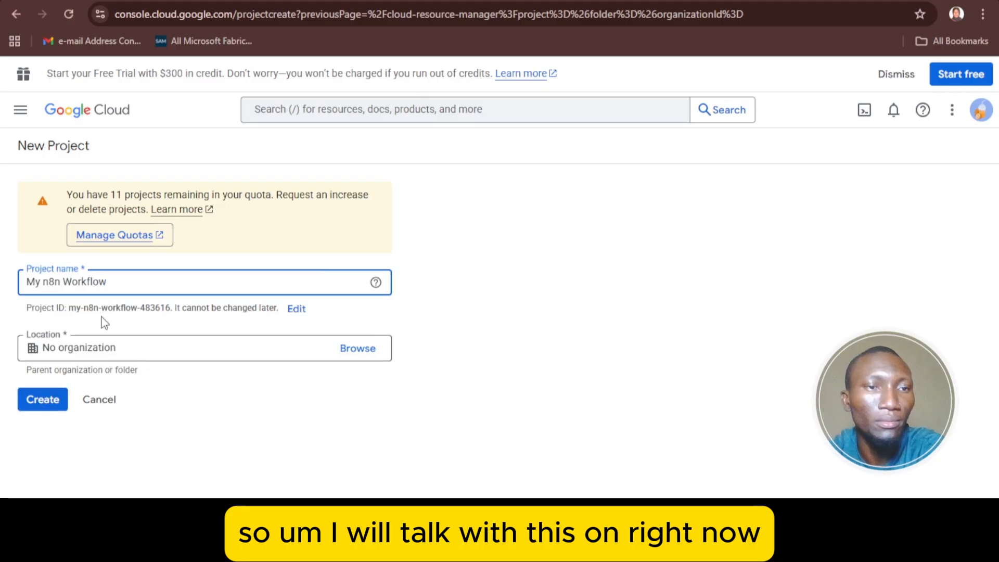
# - Create the My n8n Workflow project and go to APIs & Services > Enabled APIs & services
pyautogui.click(60, 406)
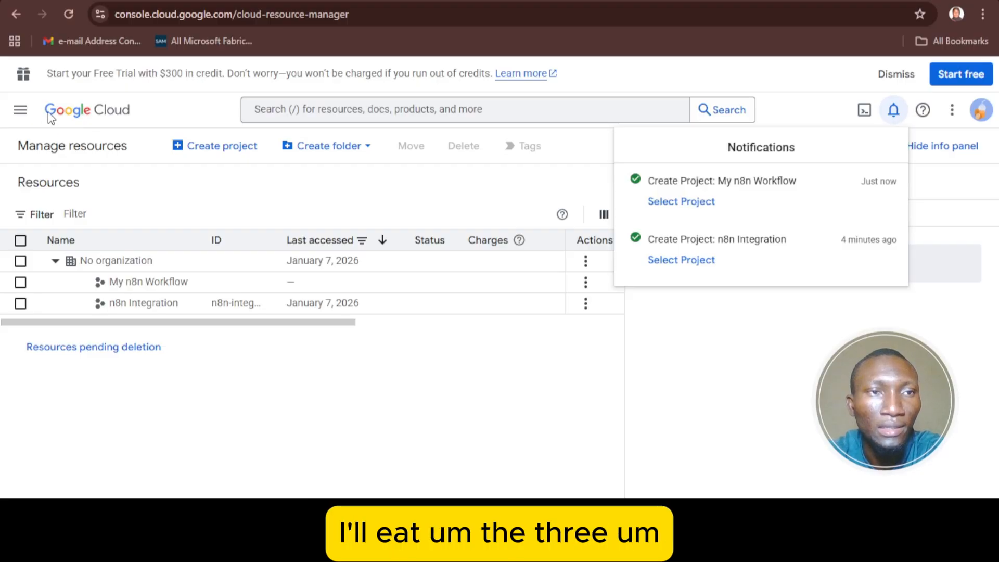
pyautogui.click(21, 115)
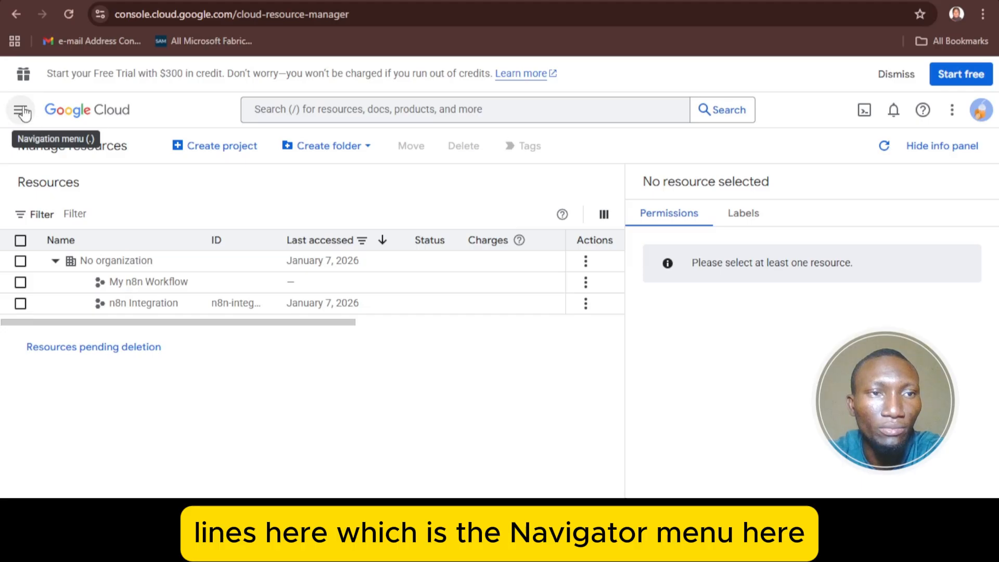
pyautogui.click(23, 113)
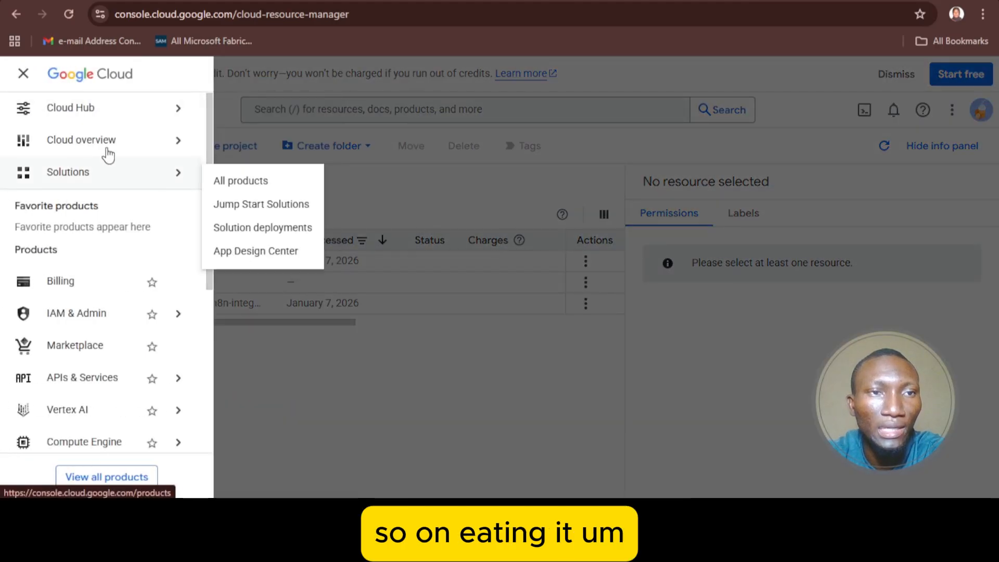
pyautogui.scroll(-3, 138, 195)
pyautogui.moveTo(92, 255)
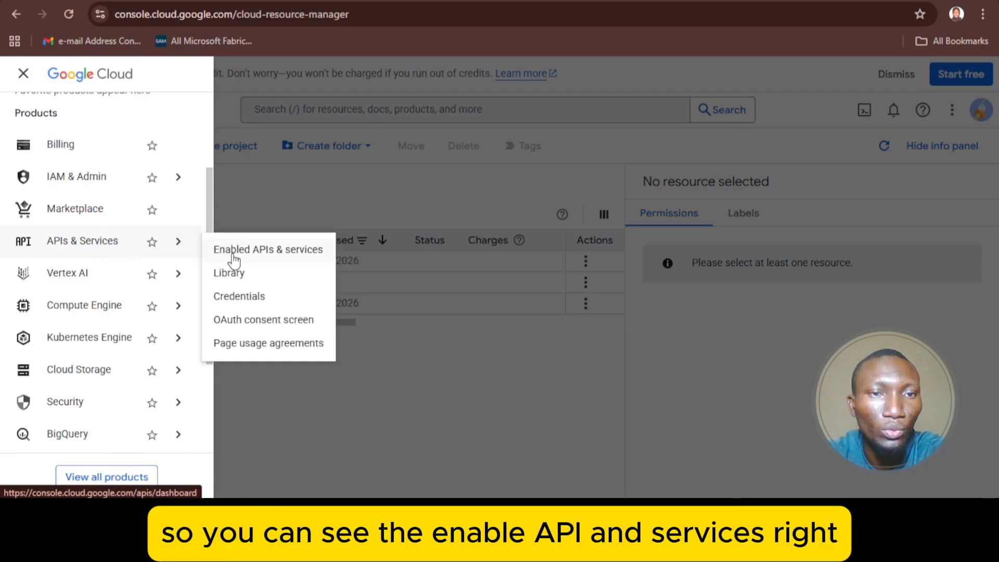
pyautogui.click(263, 253)
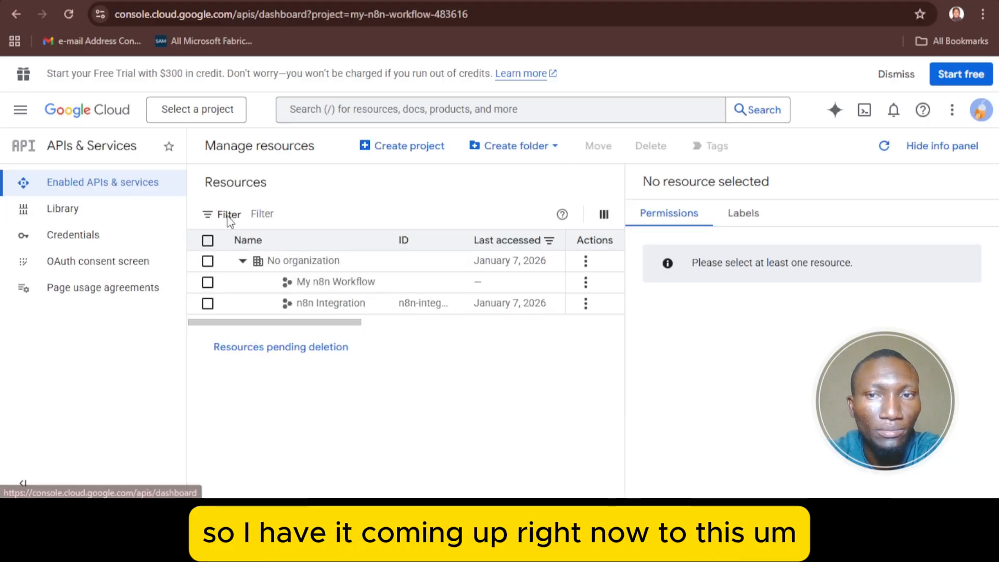
# - Search the API Library for 'google drive' and open the Google Drive API details page
pyautogui.click(106, 189)
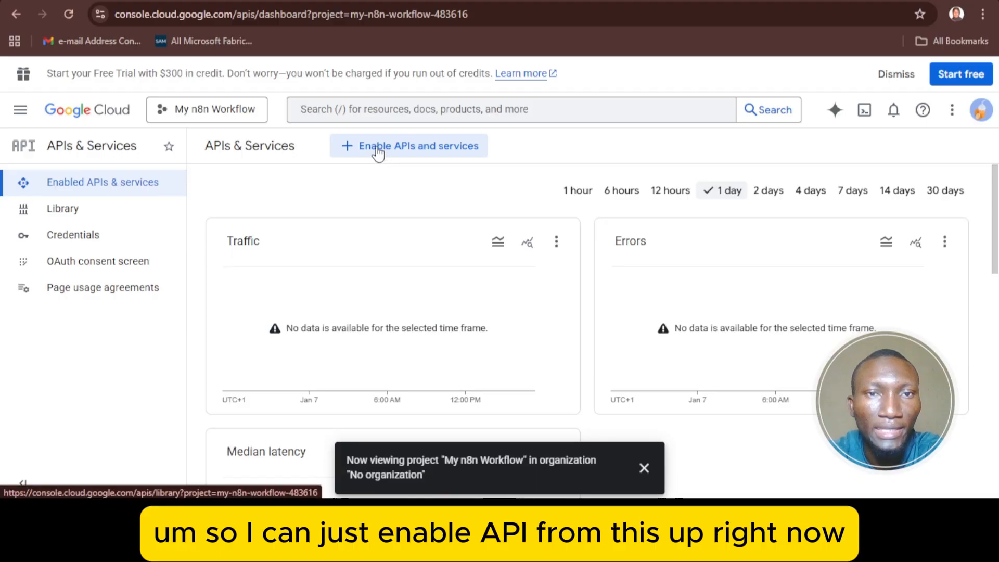
pyautogui.click(411, 152)
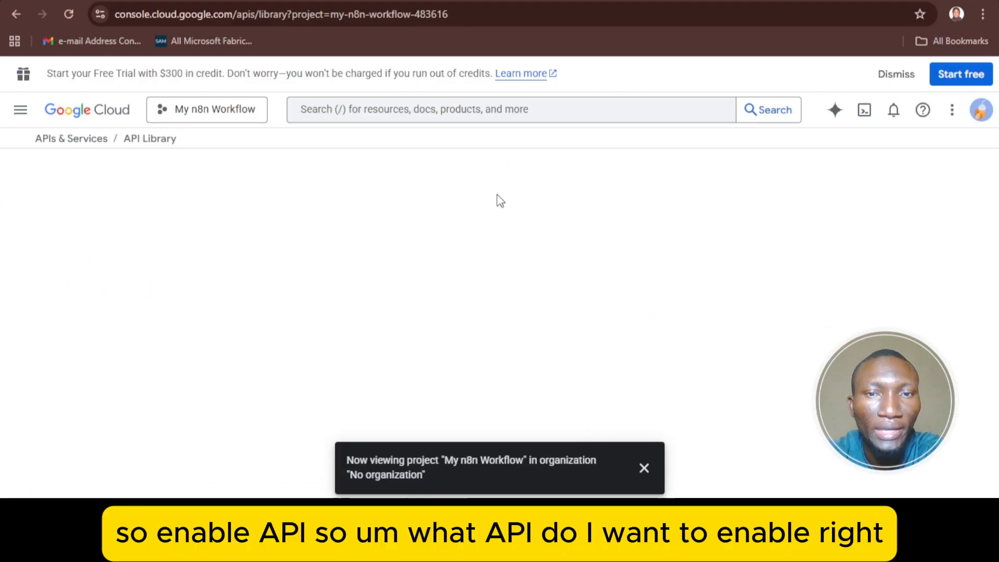
pyautogui.scroll(-2, 462, 243)
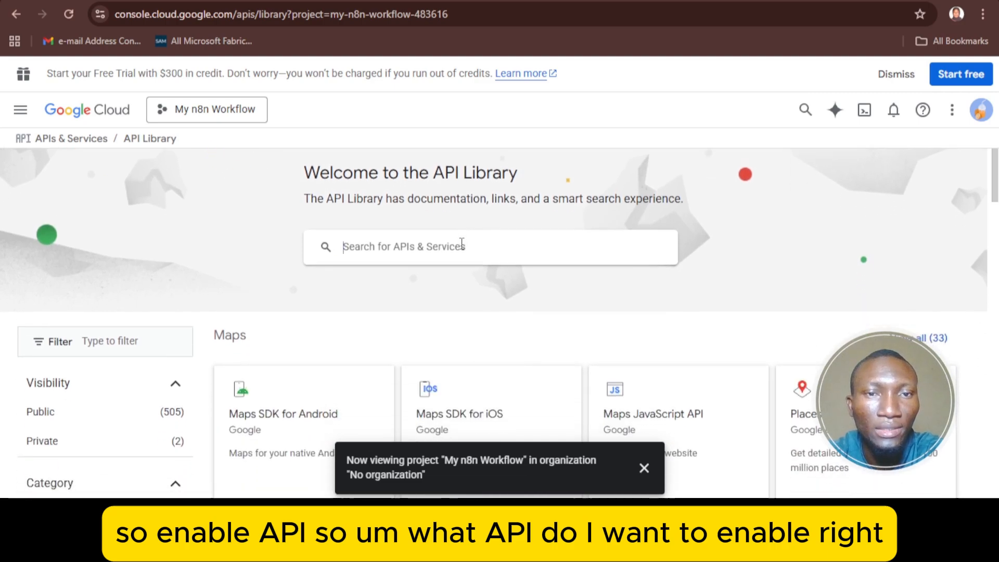
pyautogui.click(461, 246)
pyautogui.write('go')
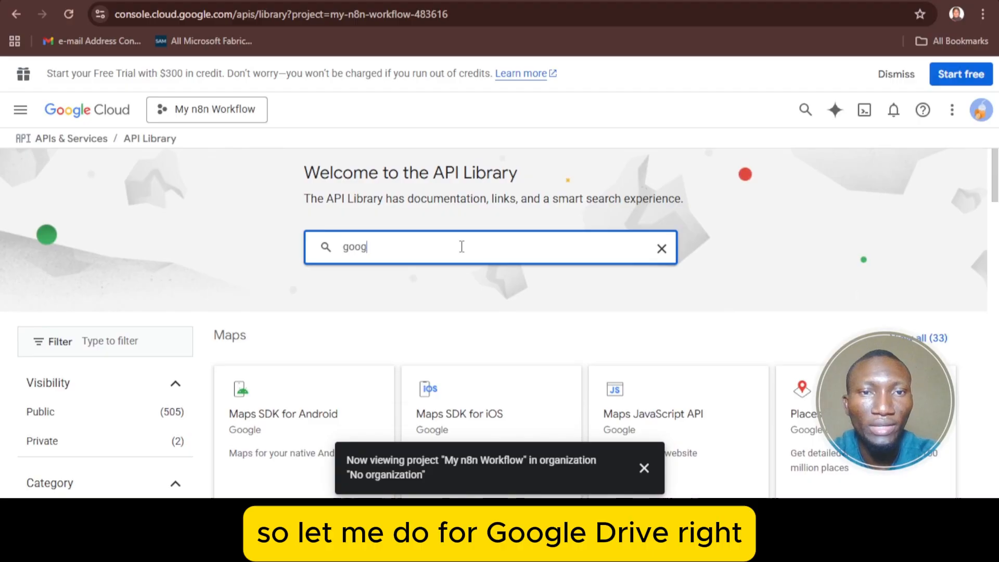
pyautogui.write('ogle')
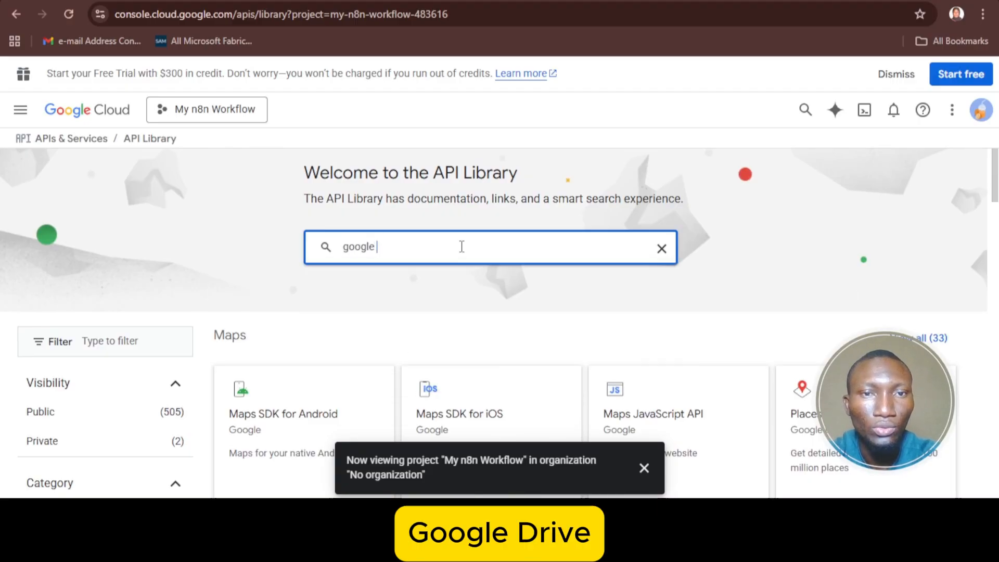
pyautogui.write(' drive')
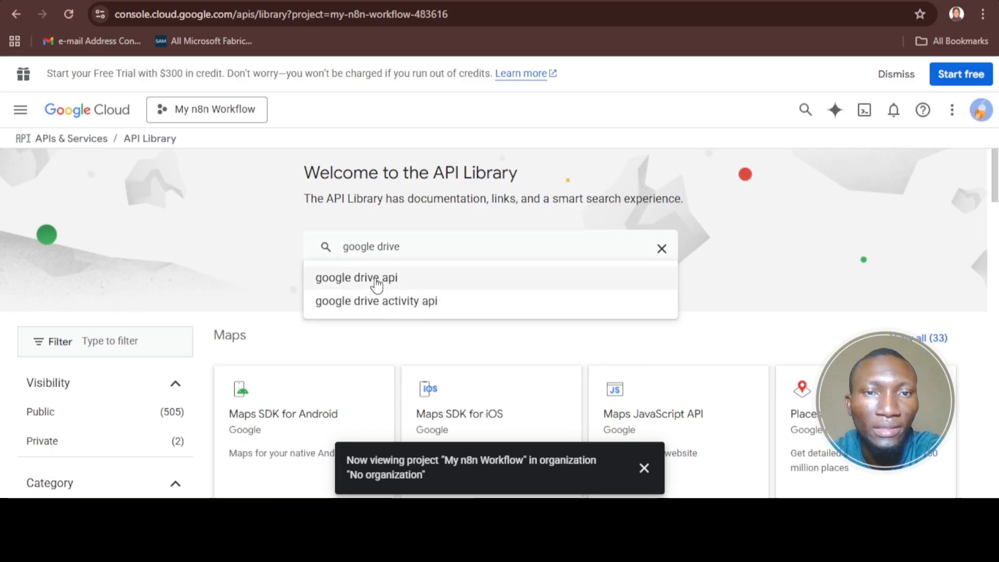
pyautogui.click(375, 278)
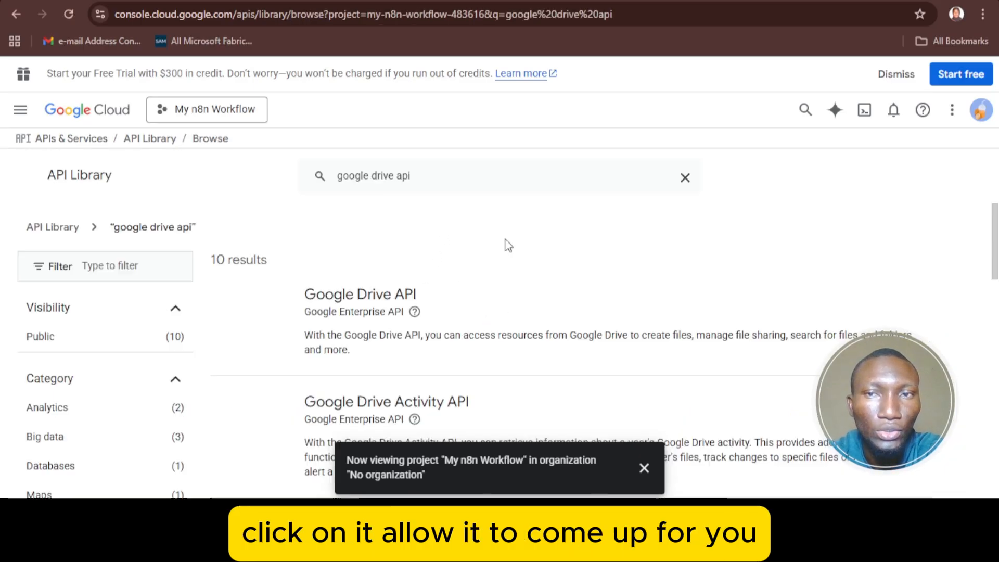
pyautogui.scroll(-1, 440, 248)
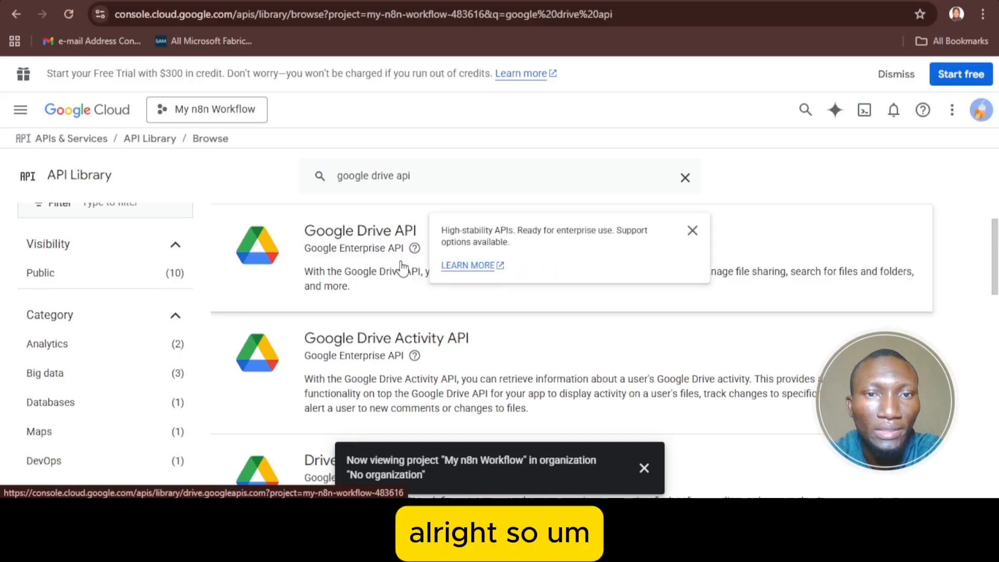
pyautogui.scroll(1, 380, 288)
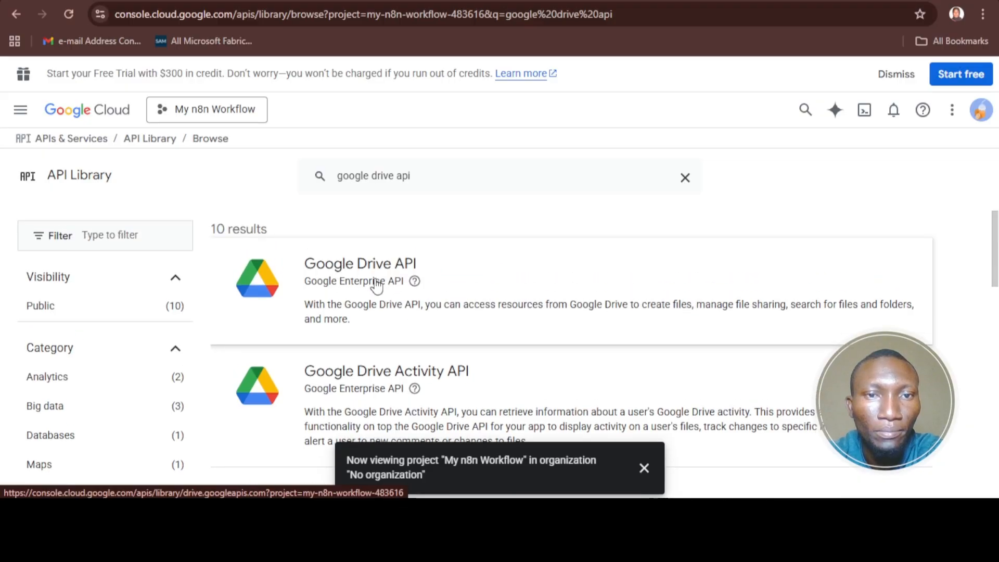
pyautogui.click(361, 274)
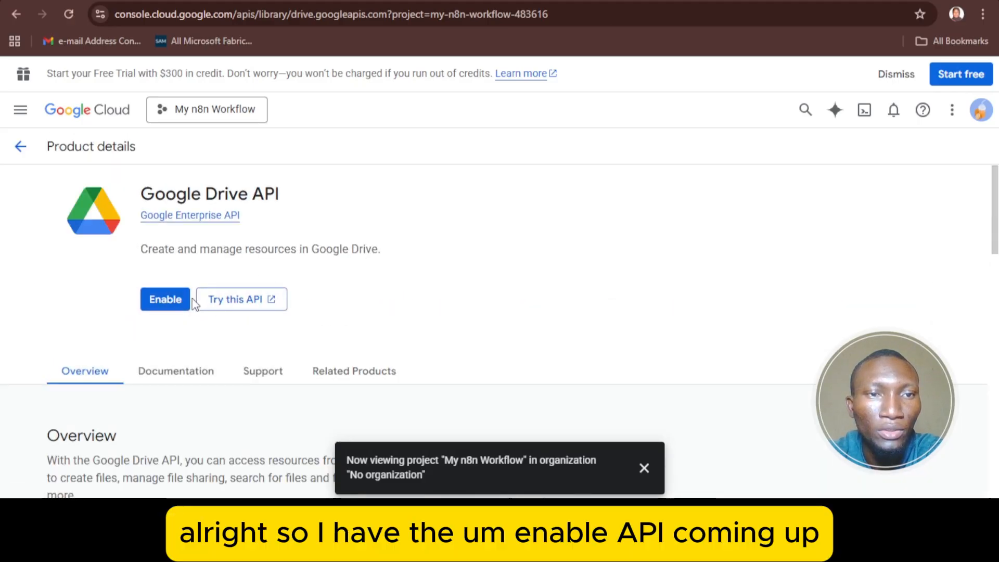
# - Enable the Google Drive API and view its Credentials tab, which lists no OAuth clients
pyautogui.click(156, 301)
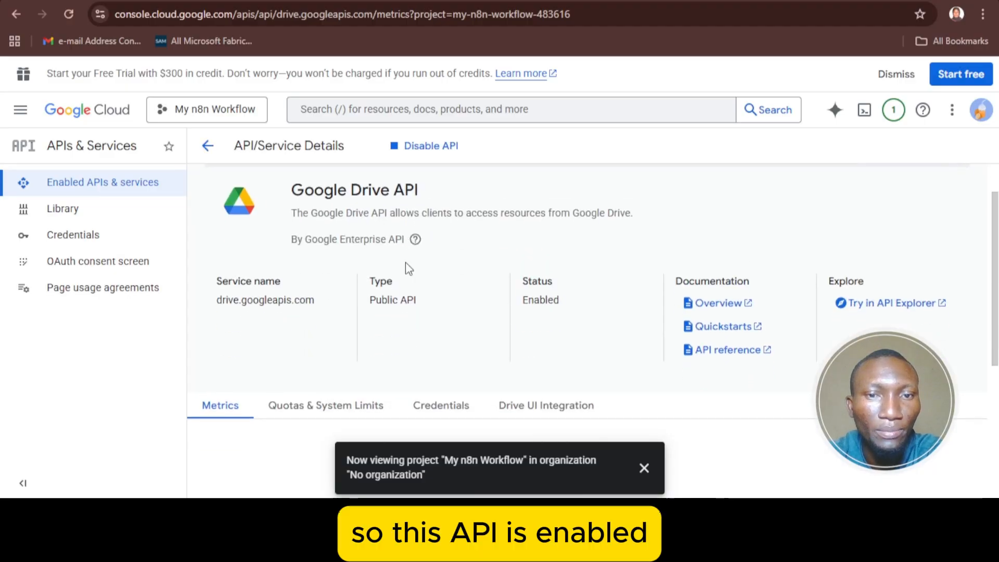
pyautogui.scroll(-1, 390, 317)
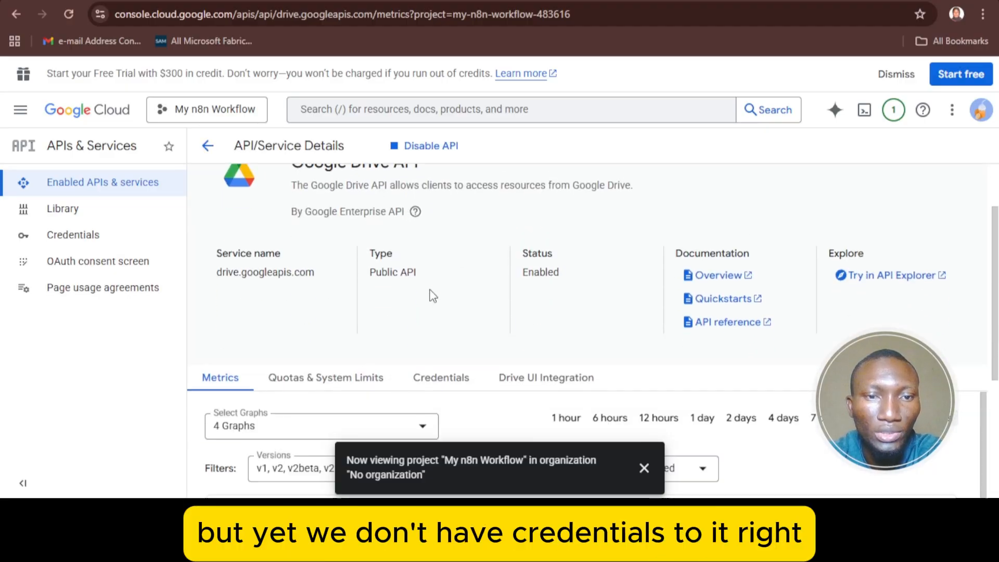
pyautogui.scroll(-4, 429, 295)
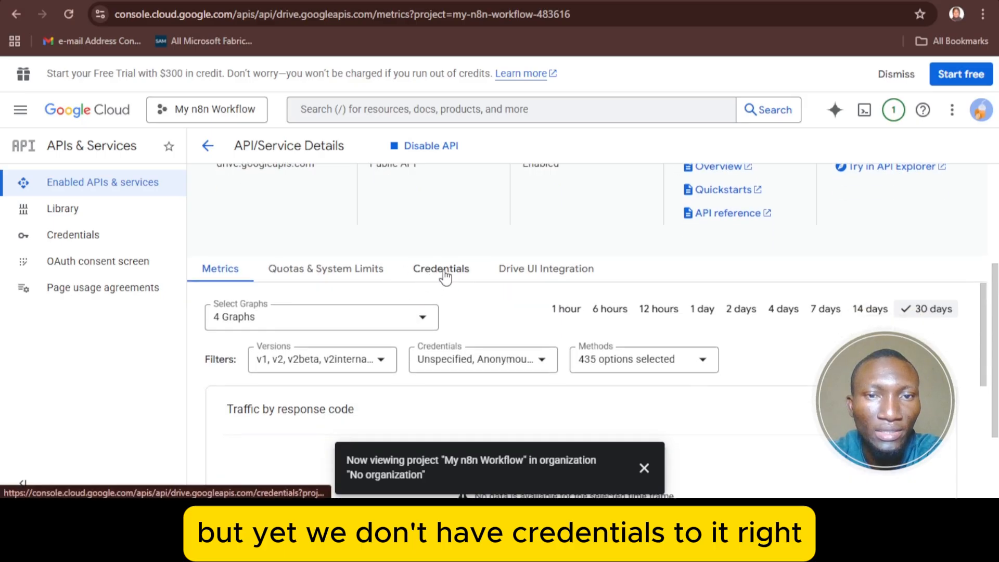
pyautogui.scroll(2, 446, 277)
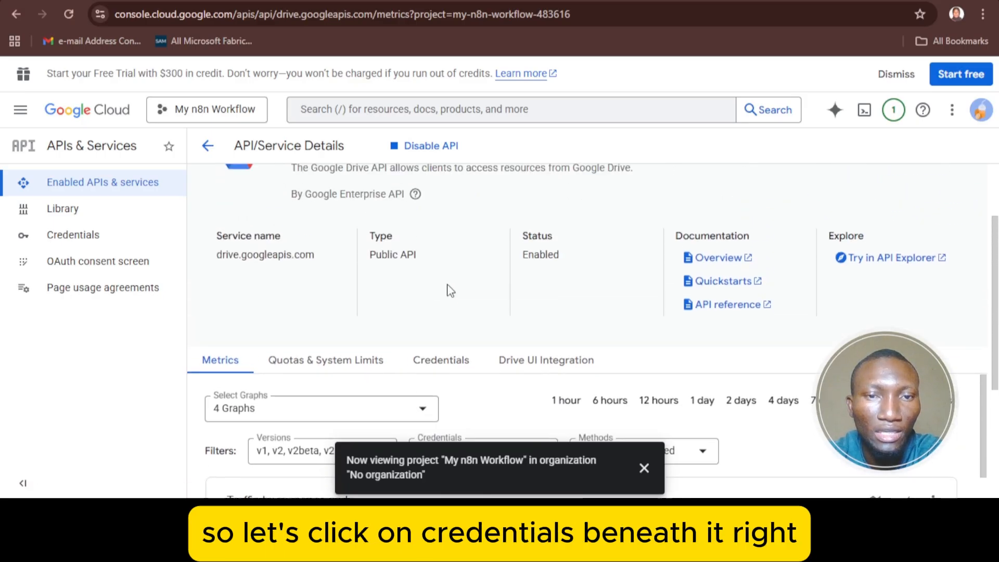
pyautogui.scroll(-1, 456, 338)
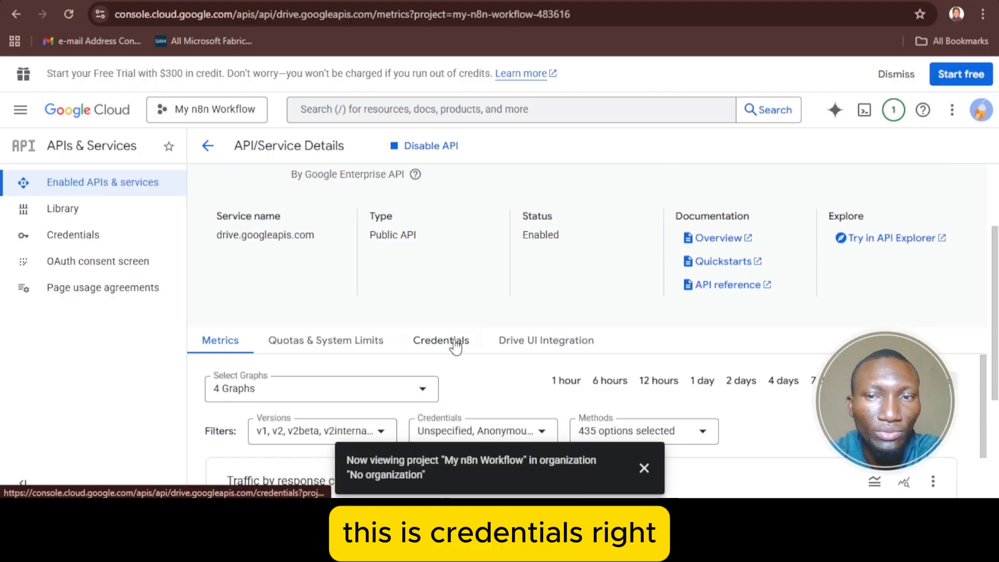
pyautogui.click(454, 345)
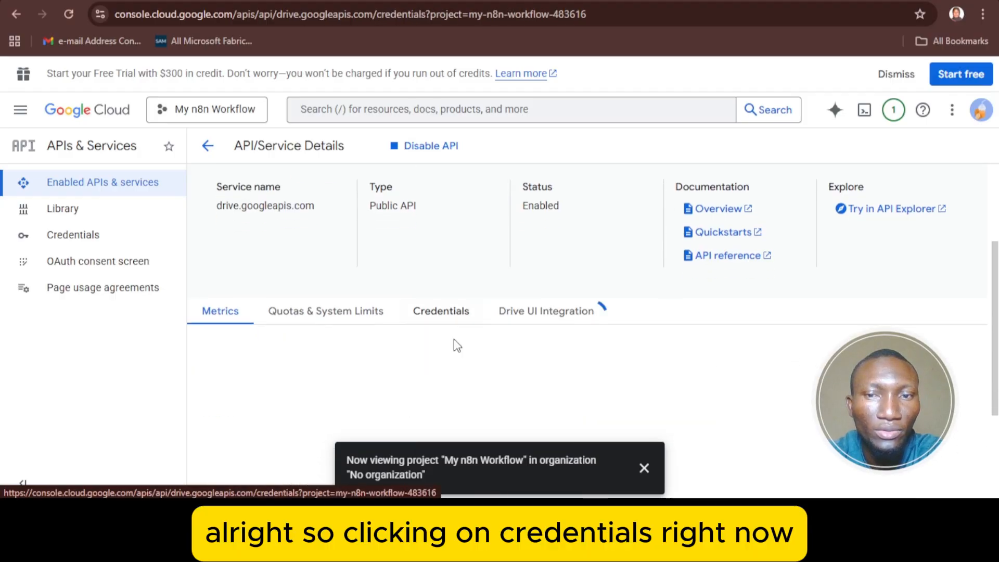
pyautogui.scroll(-3, 488, 310)
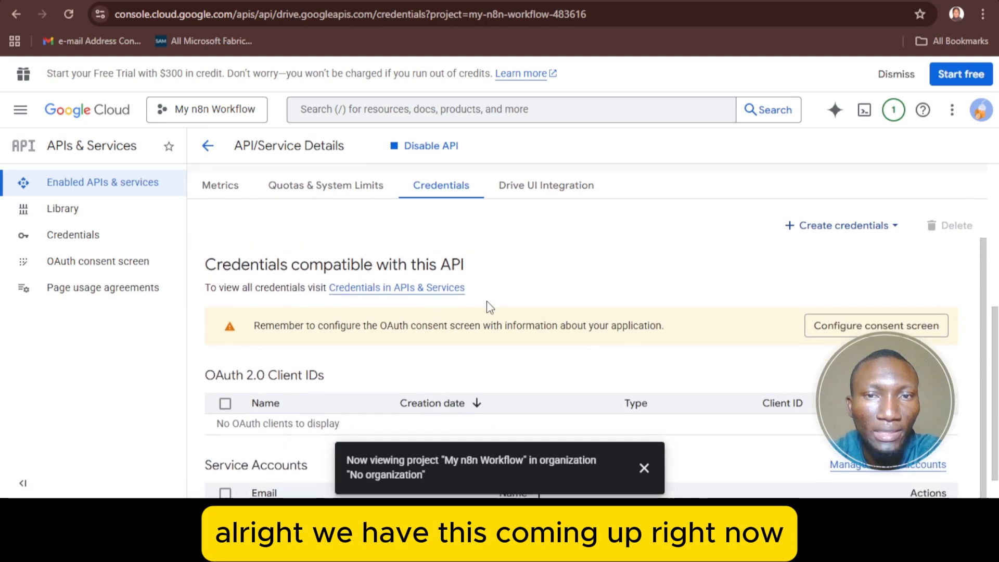
# - From Create OAuth client ID, go to Configure consent screen to reach the unconfigured Branding page
pyautogui.click(835, 226)
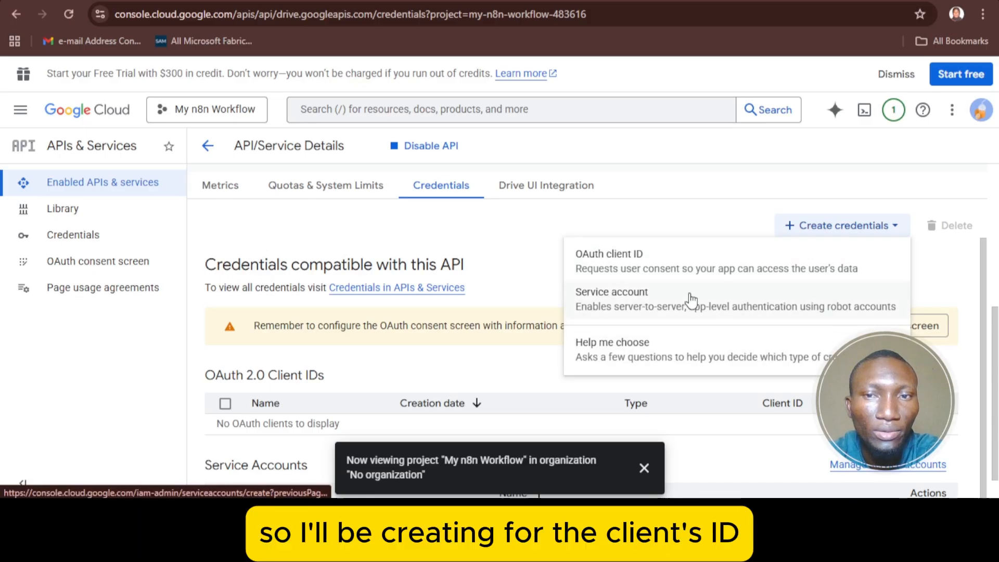
pyautogui.click(661, 268)
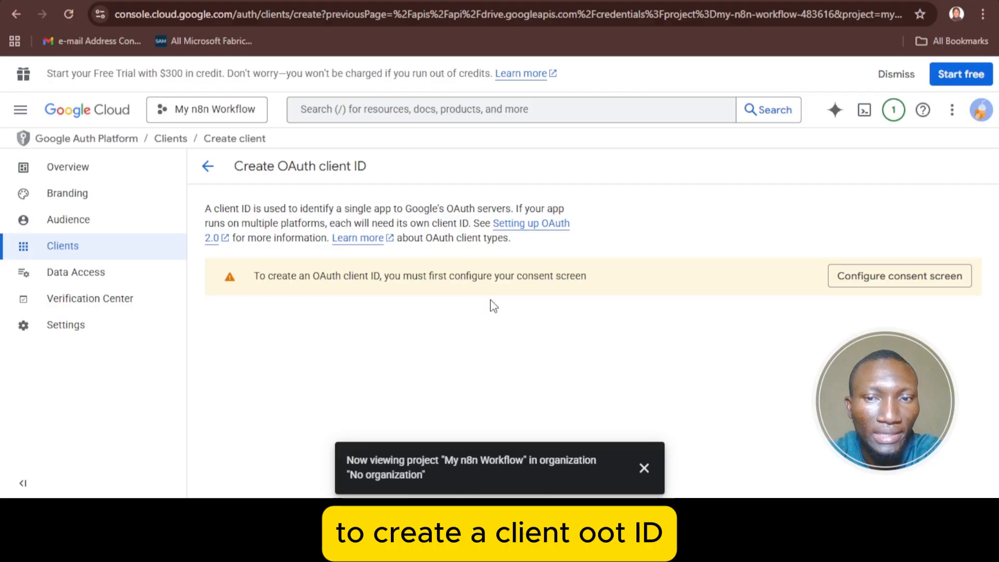
pyautogui.click(643, 468)
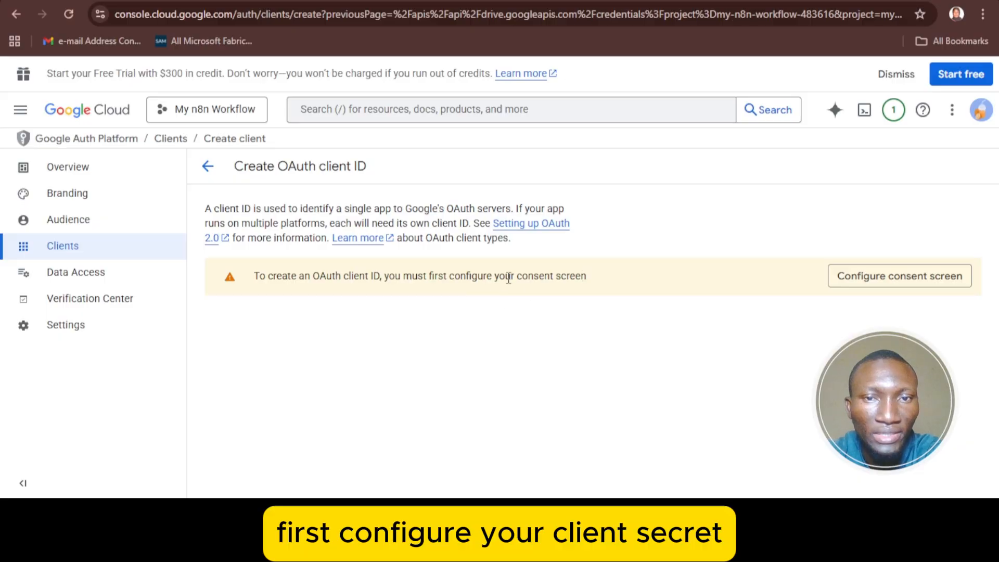
pyautogui.click(861, 281)
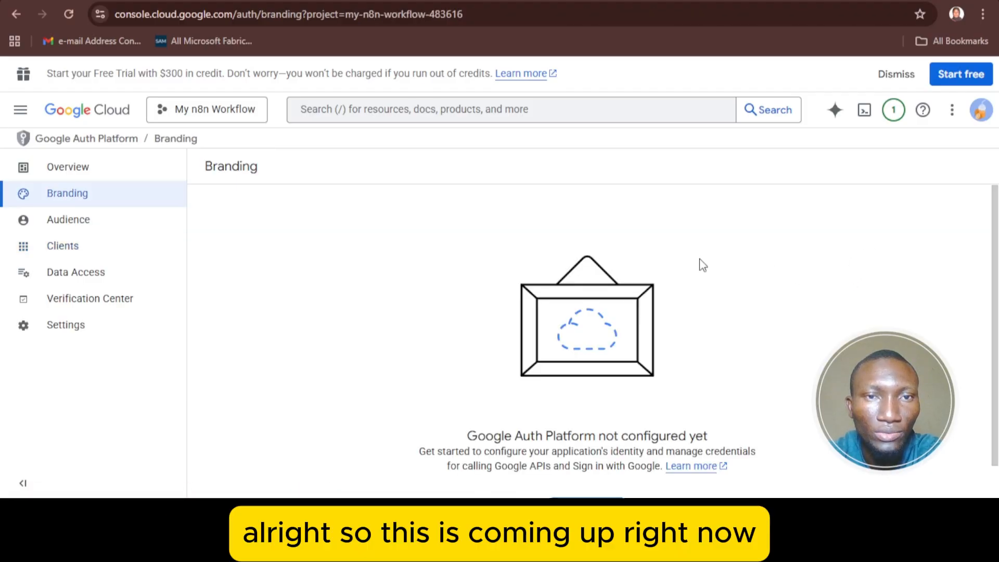
pyautogui.scroll(-1, 691, 254)
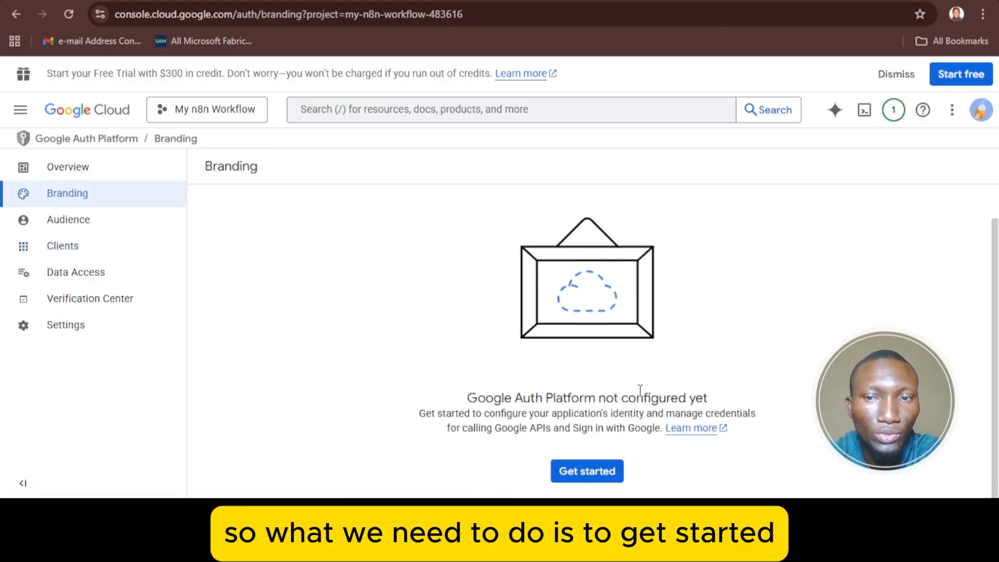
# - Set app name Alimkay and the account's email as user support email, then continue to Audience
pyautogui.click(593, 472)
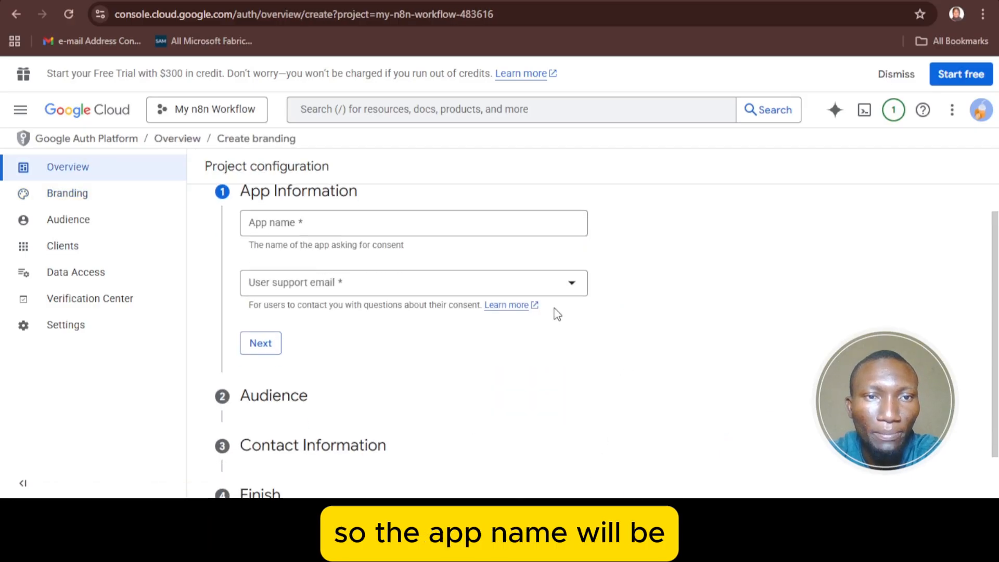
pyautogui.scroll(1, 560, 318)
pyautogui.click(500, 262)
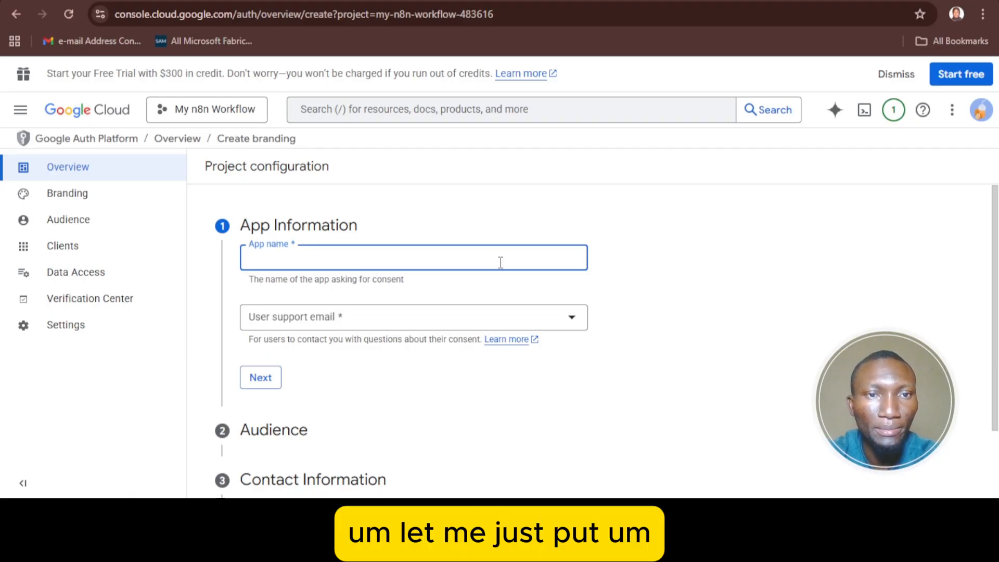
pyautogui.write('ALim')
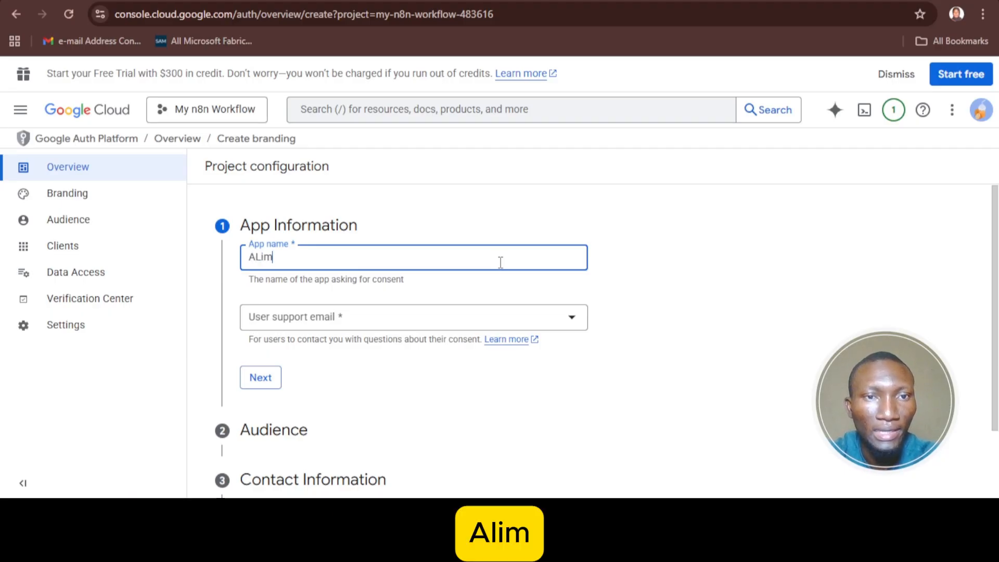
pyautogui.write('l')
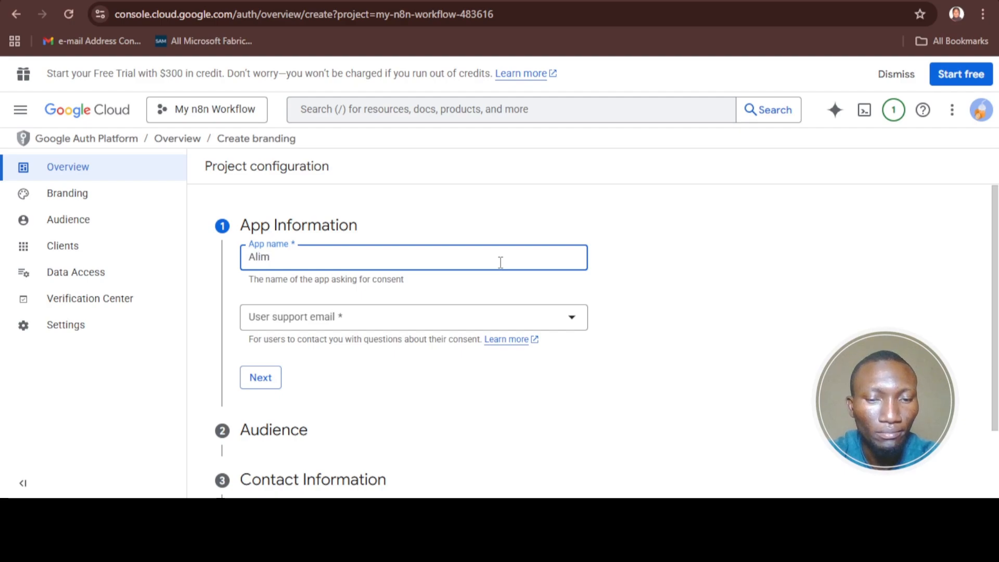
pyautogui.write('ka')
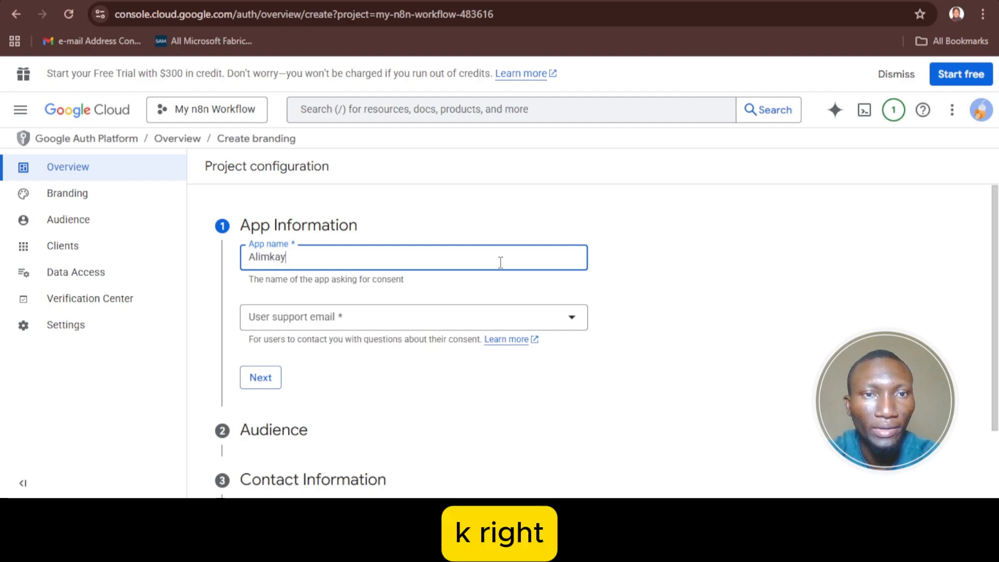
pyautogui.write('y')
pyautogui.scroll(-1, 480, 253)
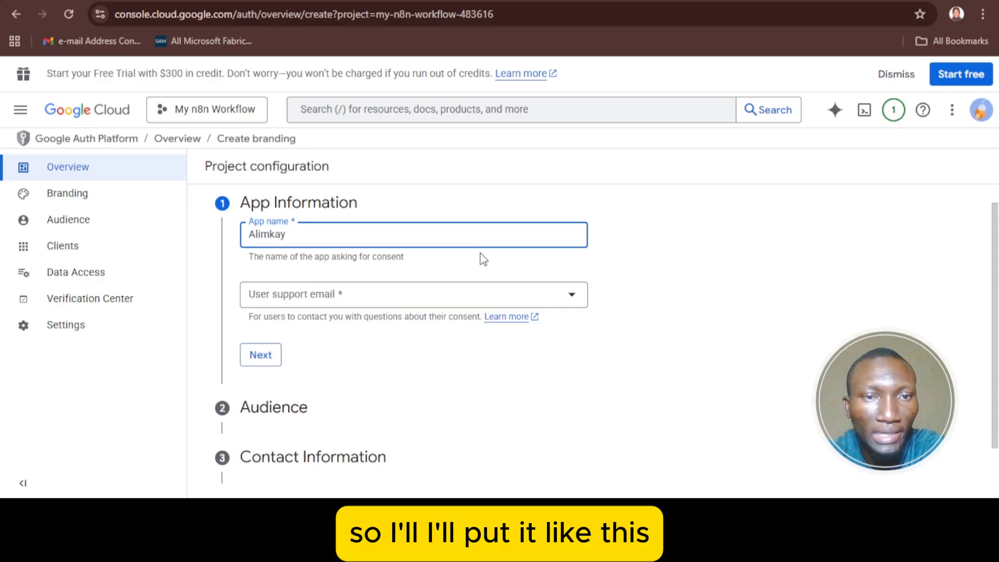
pyautogui.click(472, 300)
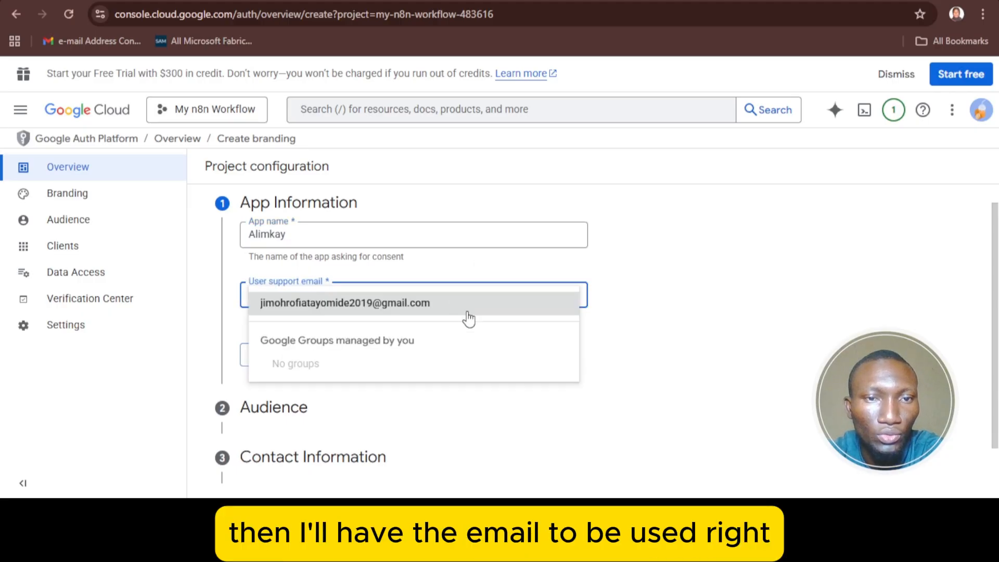
pyautogui.click(653, 255)
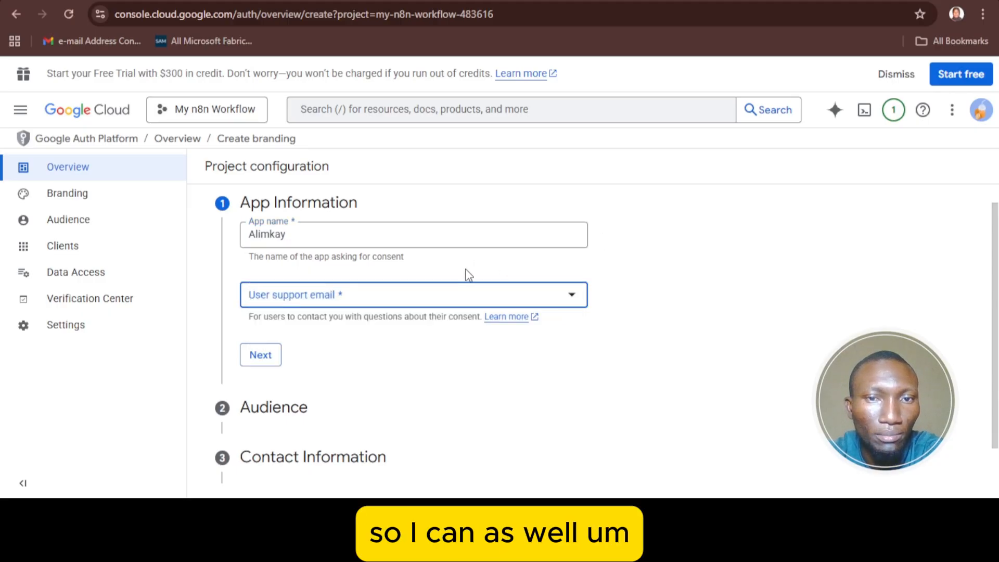
pyautogui.click(475, 296)
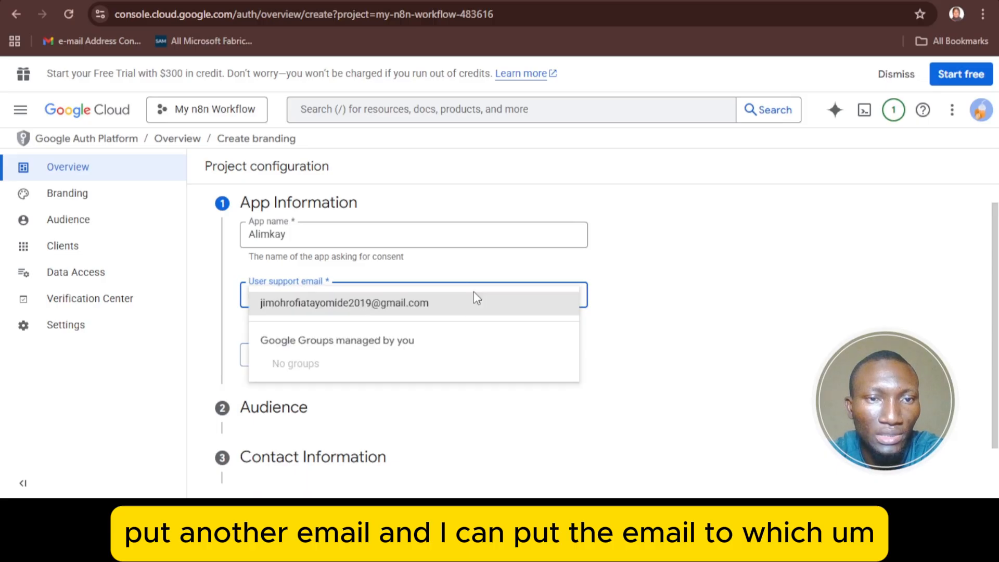
pyautogui.click(302, 311)
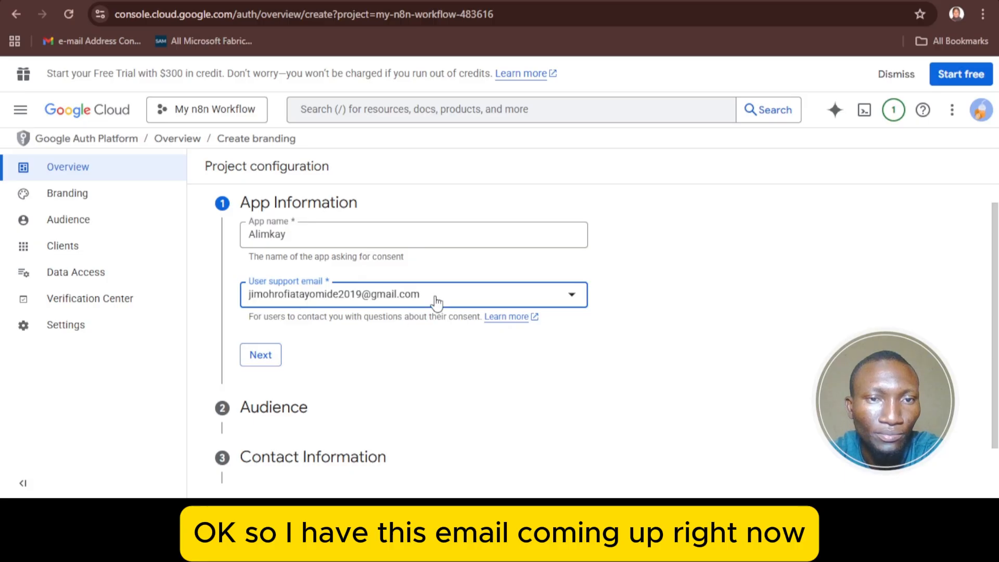
pyautogui.click(258, 355)
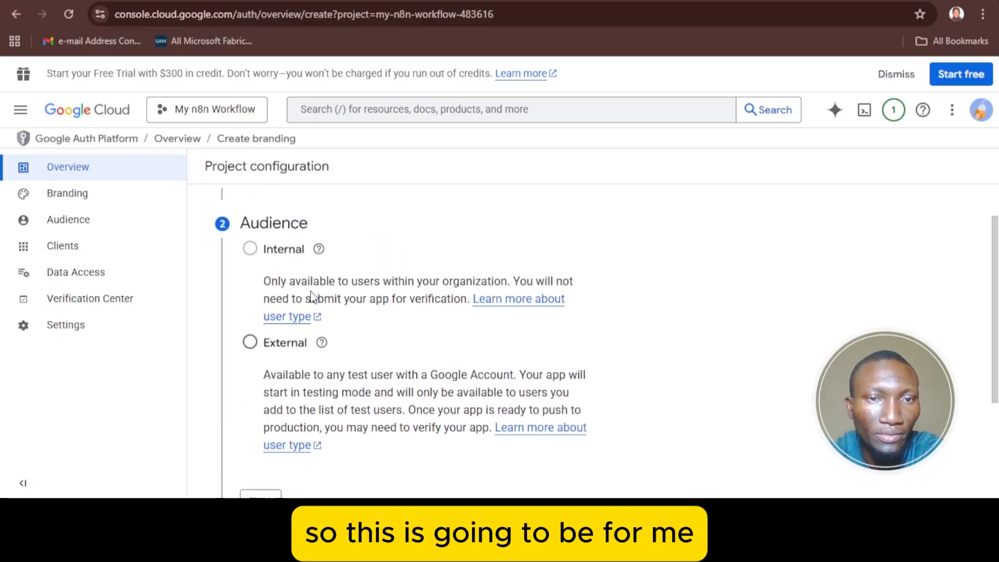
# - Choose the External audience and enter the contact email address under Contact Information
pyautogui.scroll(-1, 314, 298)
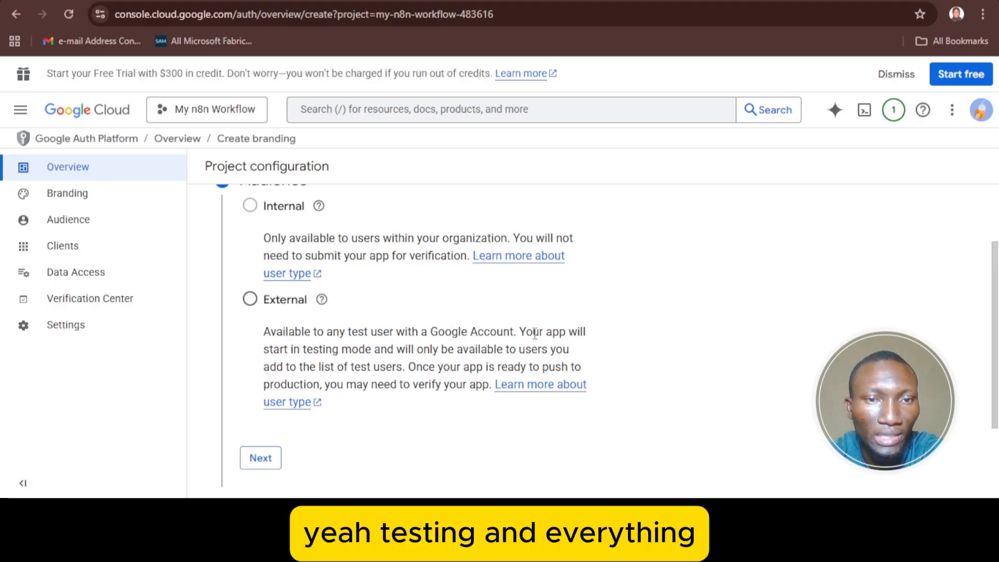
pyautogui.scroll(-1, 535, 332)
pyautogui.scroll(-2, 507, 329)
pyautogui.scroll(2, 395, 330)
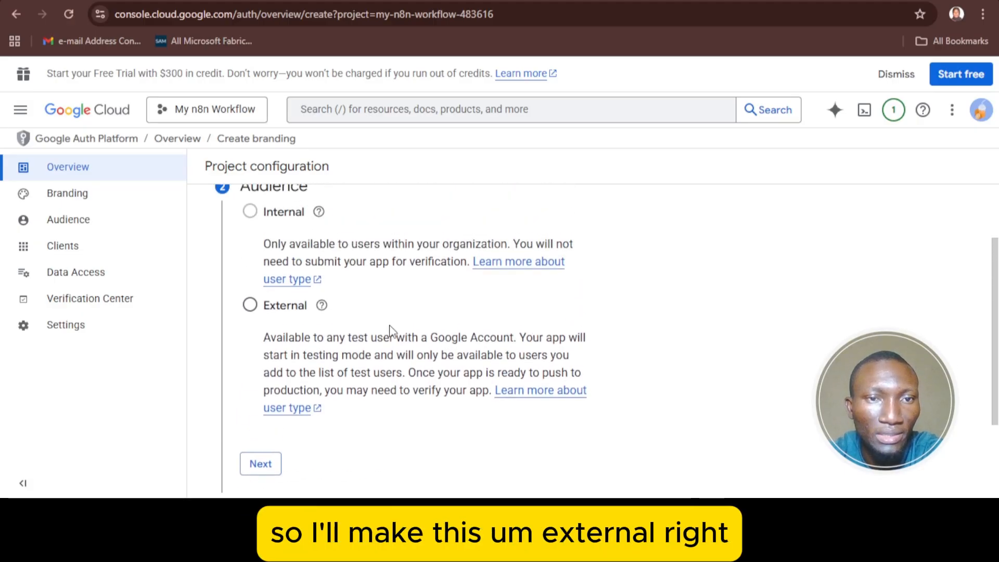
pyautogui.click(250, 306)
pyautogui.scroll(-3, 255, 311)
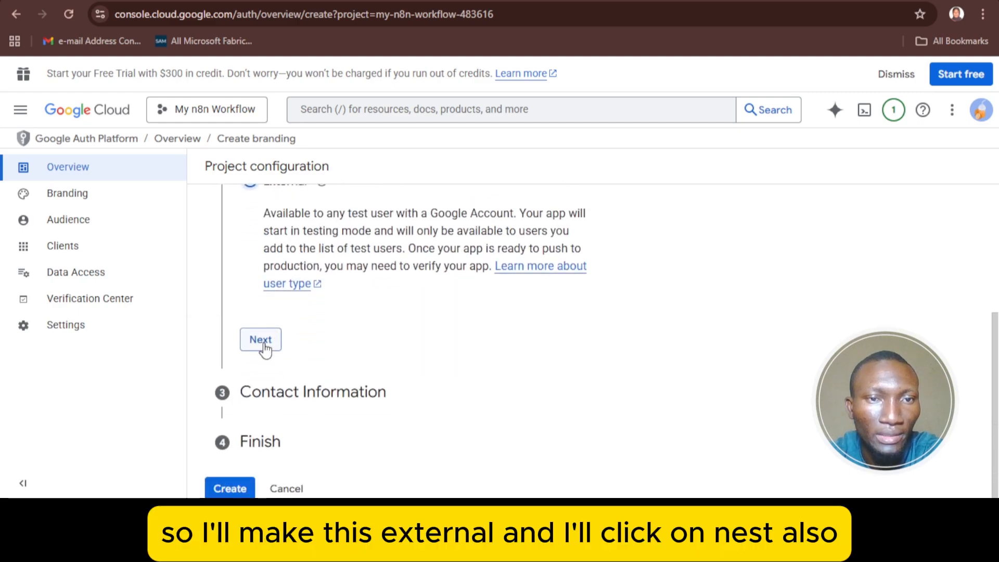
pyautogui.click(261, 342)
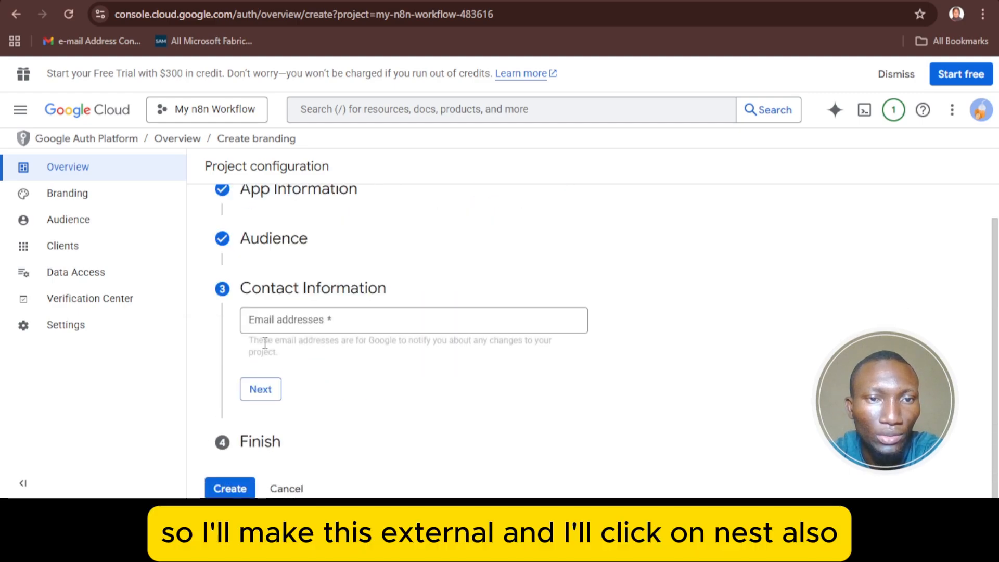
pyautogui.click(316, 326)
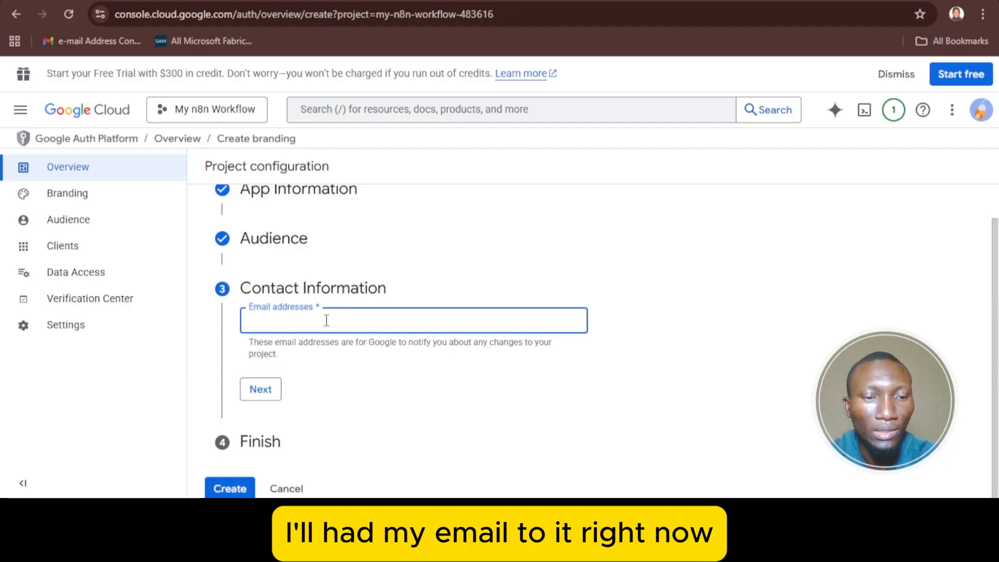
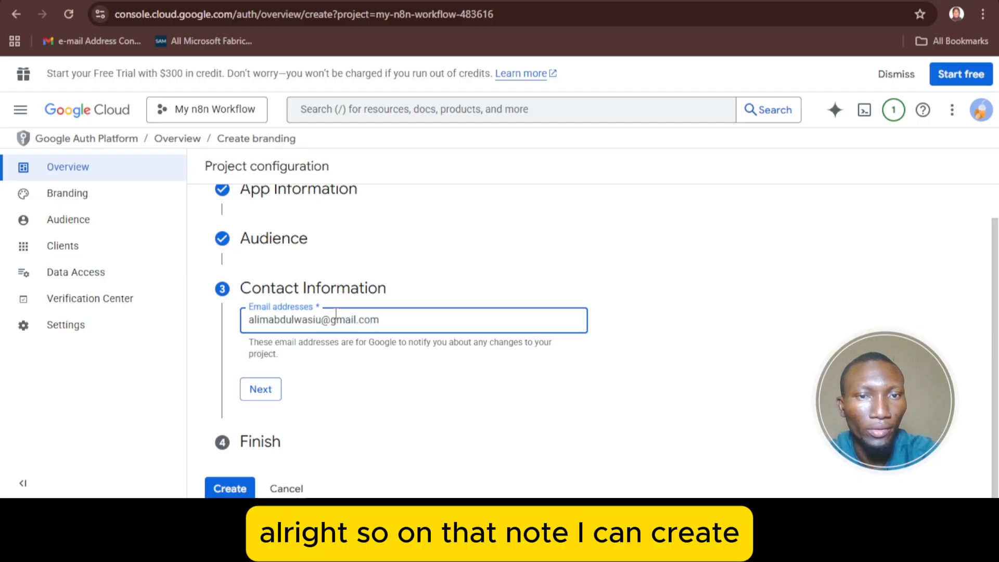
# - Agree to the Google API Services User Data Policy and create the OAuth configuration
pyautogui.click(240, 486)
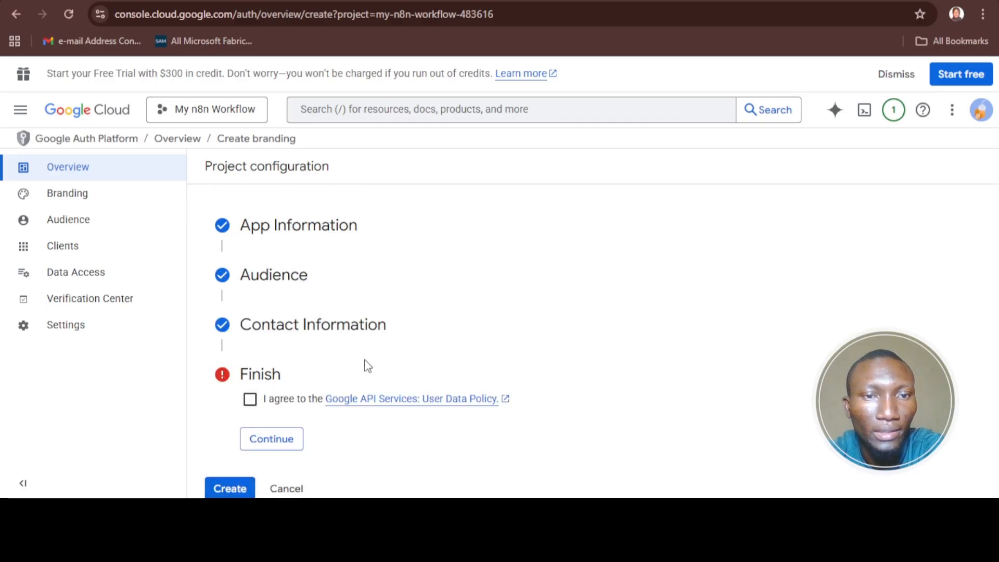
pyautogui.click(251, 403)
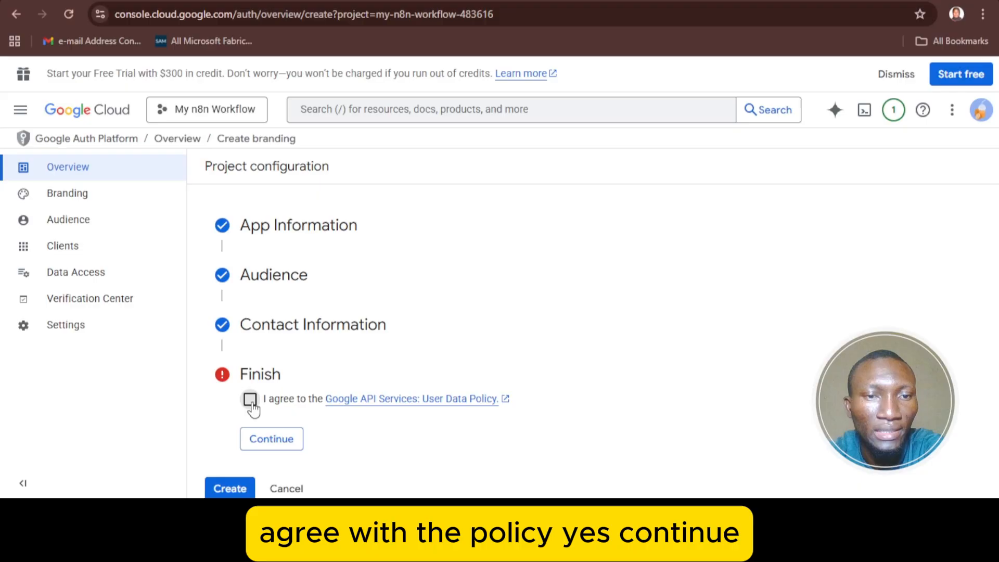
pyautogui.click(266, 440)
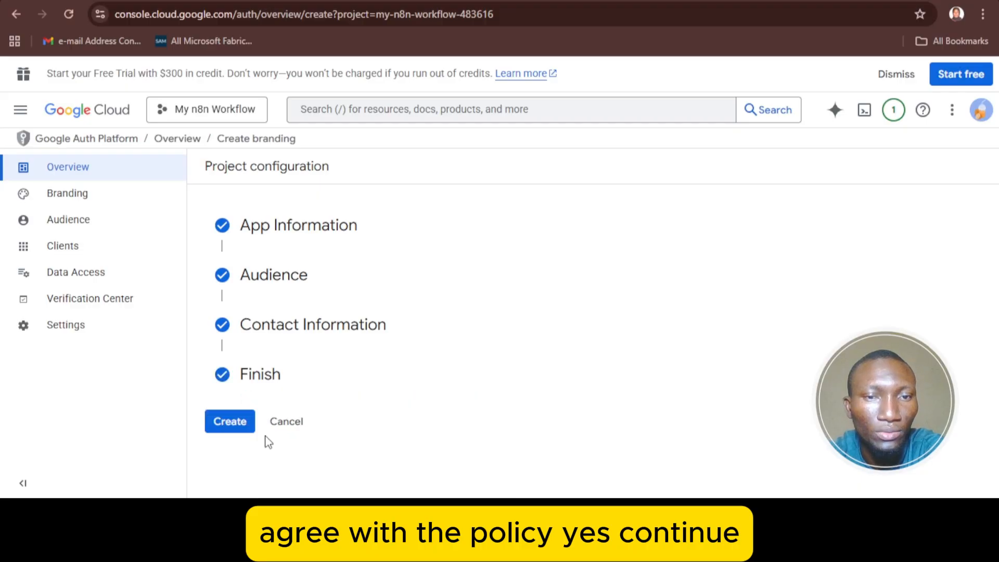
pyautogui.click(238, 422)
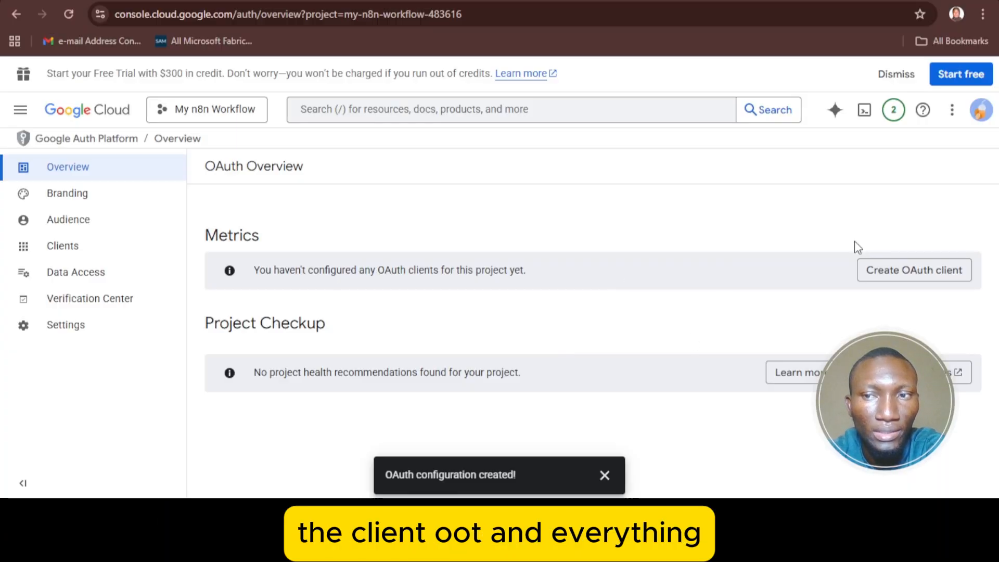
pyautogui.click(894, 279)
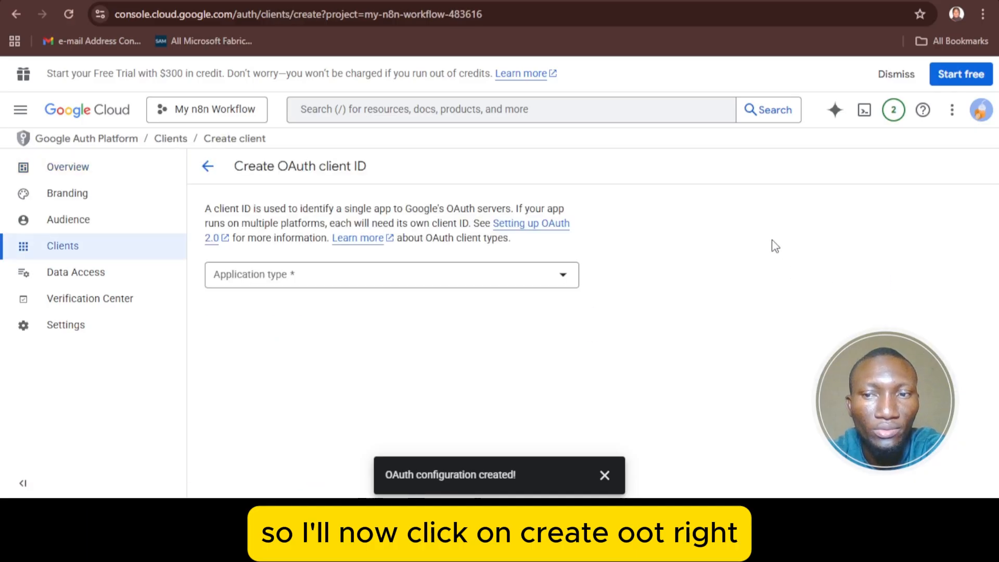
# - Choose Web application as the OAuth client's application type
pyautogui.click(457, 284)
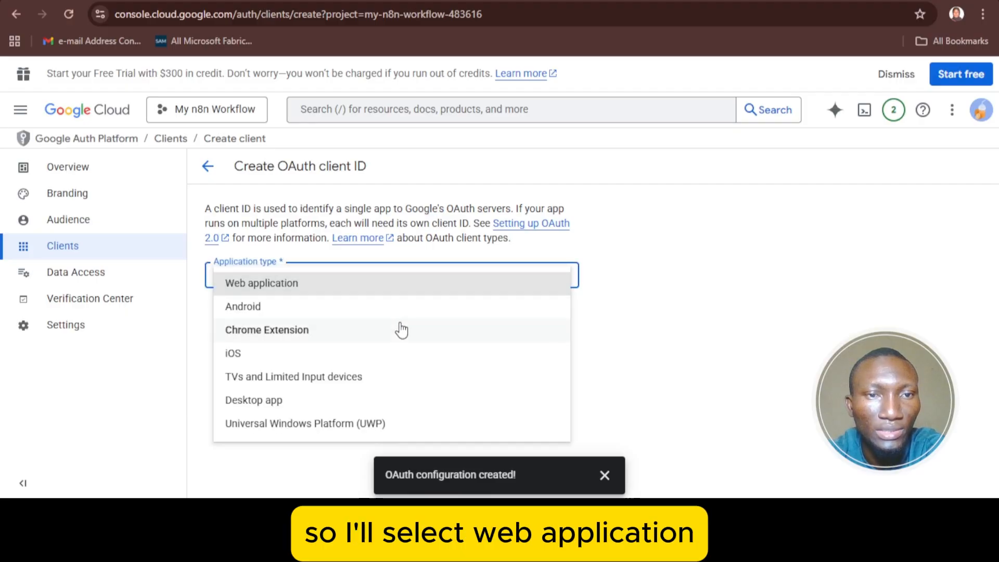
pyautogui.click(379, 292)
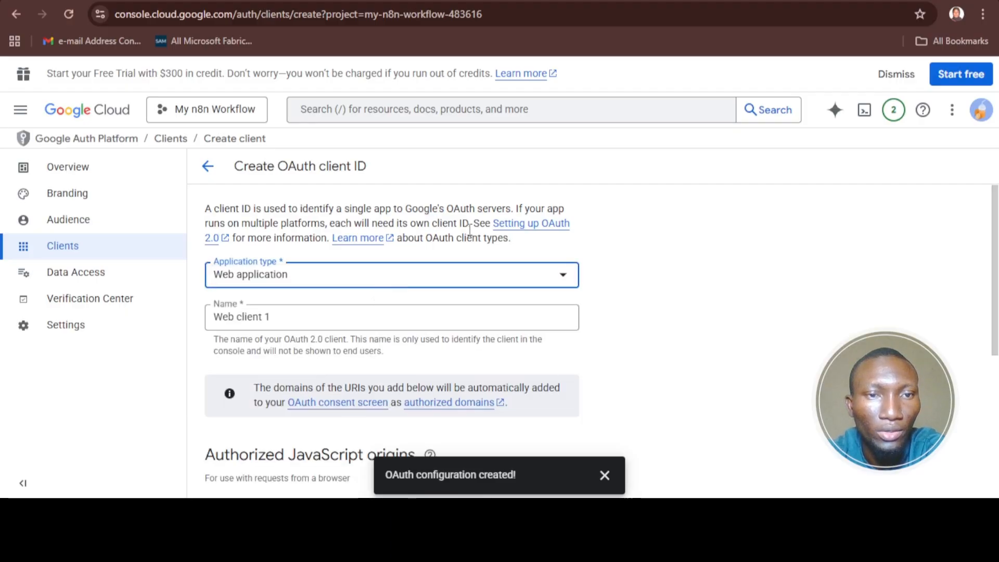
pyautogui.scroll(-1, 470, 230)
# - Enter a client name beginning 'Alimkay' and scroll to Authorized redirect URIs
pyautogui.click(370, 279)
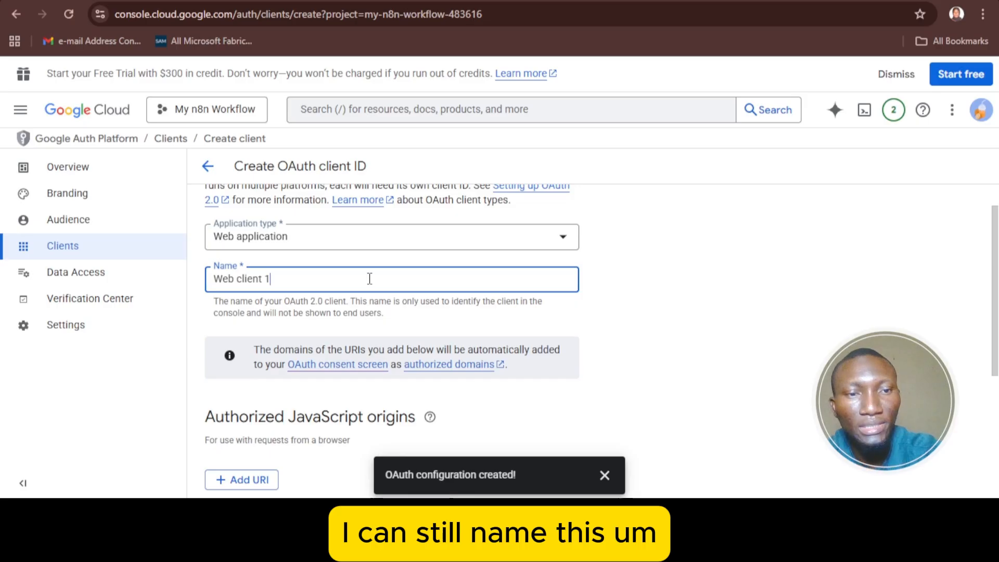
pyautogui.write('A')
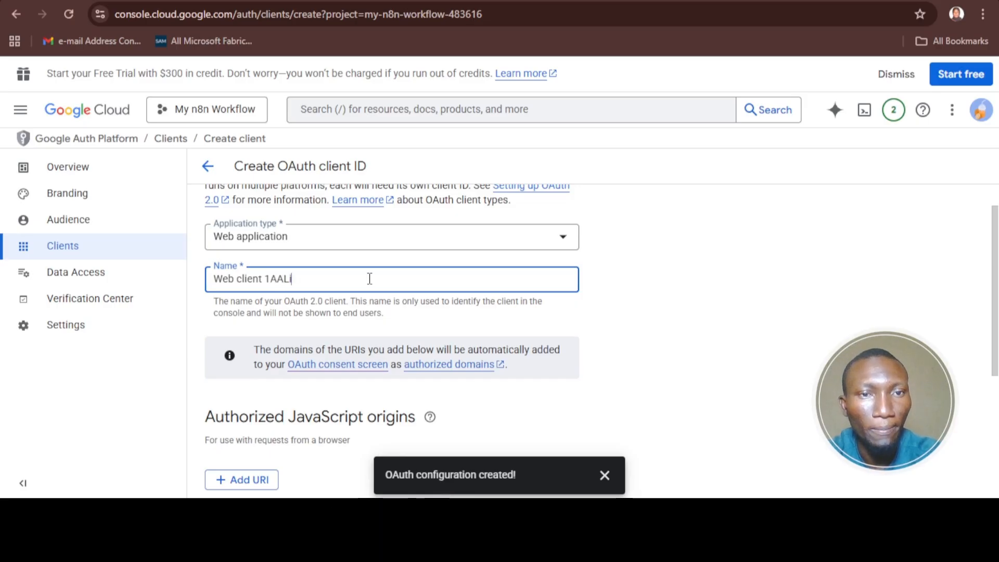
pyautogui.write('ALi')
pyautogui.hotkey('ctrl', 'a')
pyautogui.write('A')
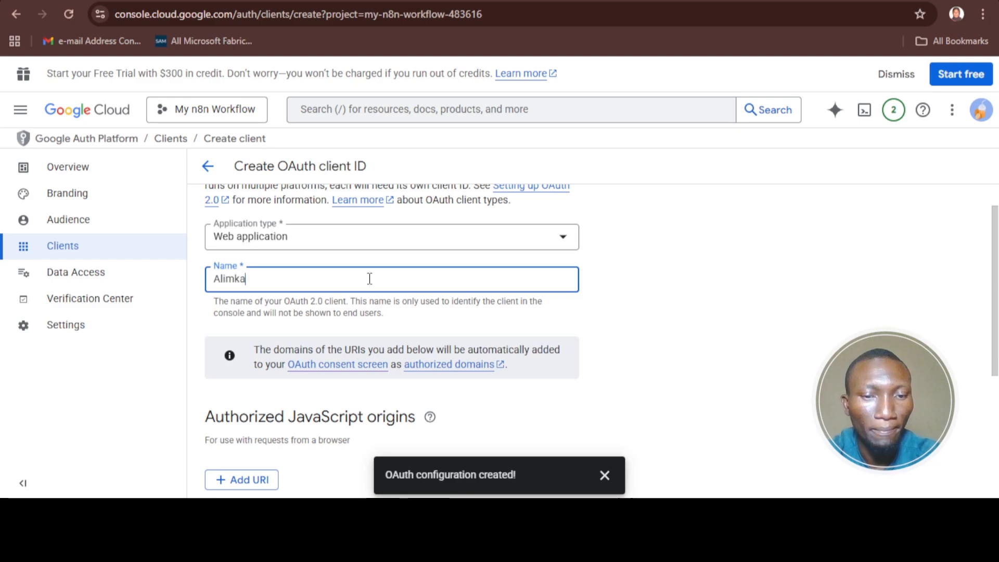
pyautogui.scroll(-3, 437, 289)
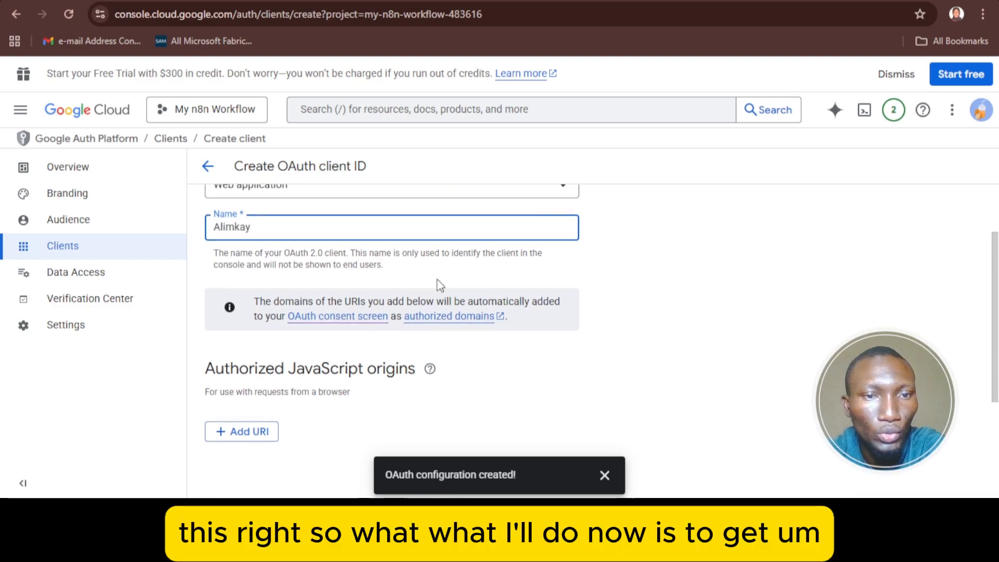
pyautogui.scroll(-2, 439, 286)
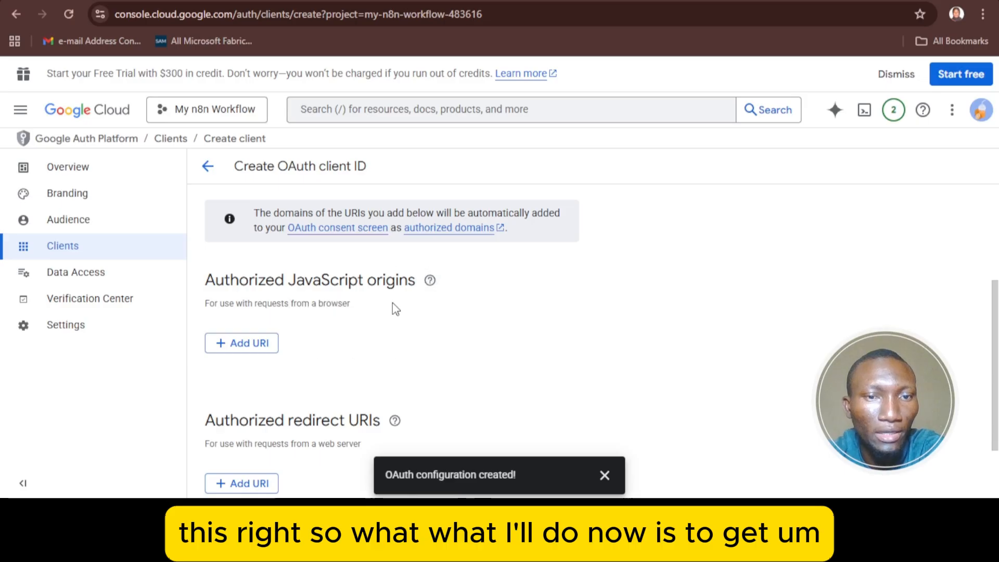
pyautogui.scroll(-3, 395, 308)
pyautogui.scroll(5, 396, 309)
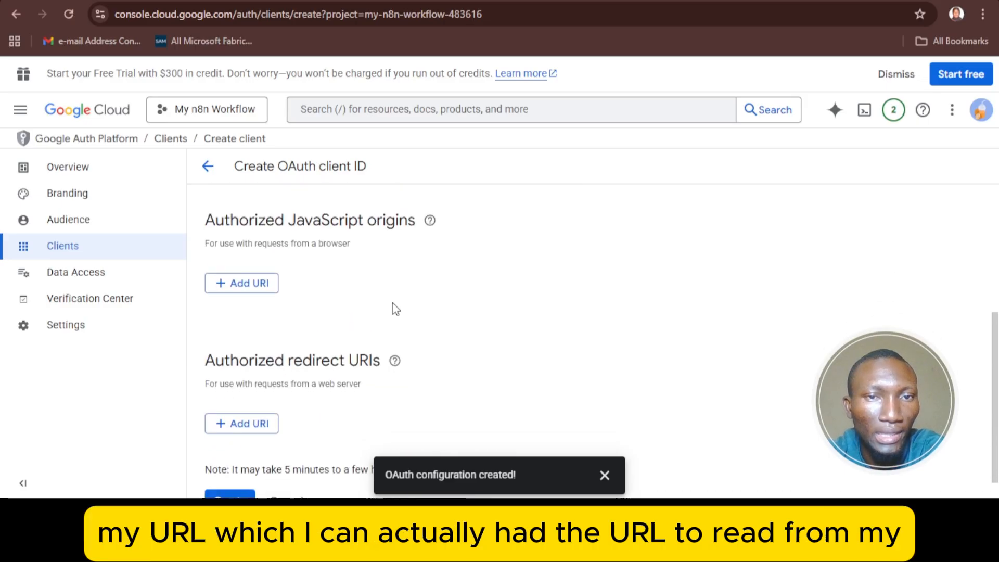
pyautogui.scroll(2, 395, 309)
pyautogui.scroll(-6, 393, 307)
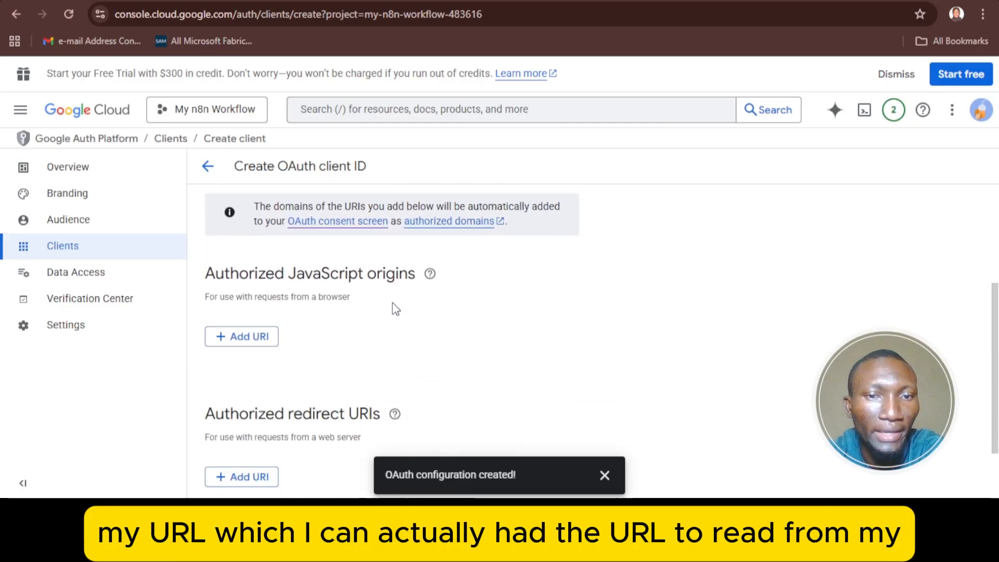
pyautogui.scroll(-1, 350, 336)
pyautogui.scroll(7, 352, 335)
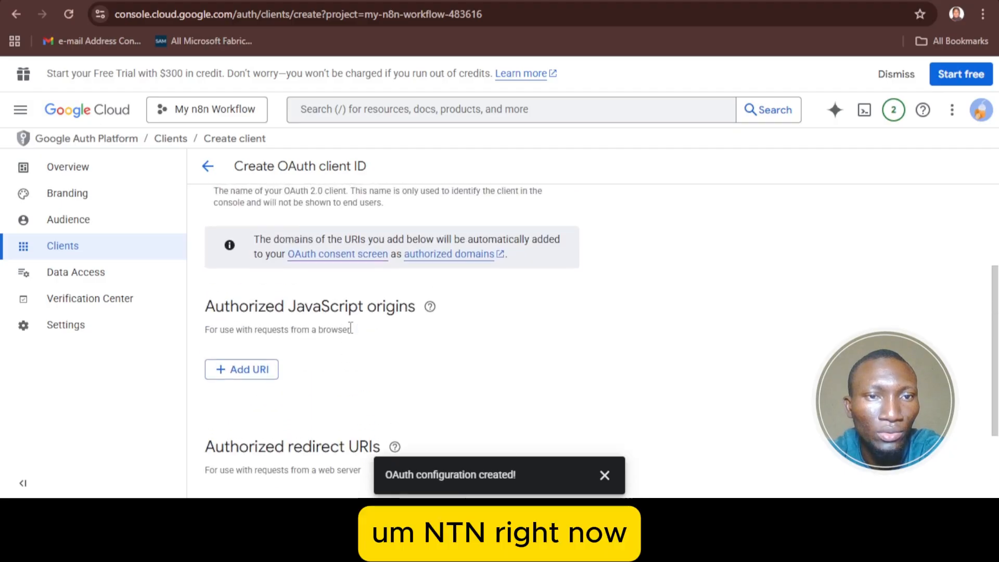
pyautogui.scroll(1, 349, 328)
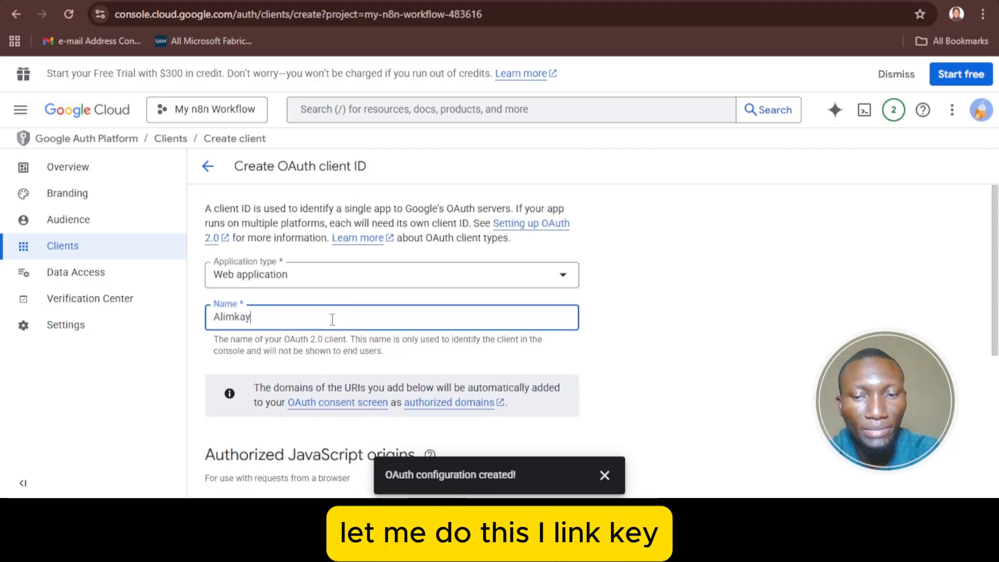
pyautogui.write('_')
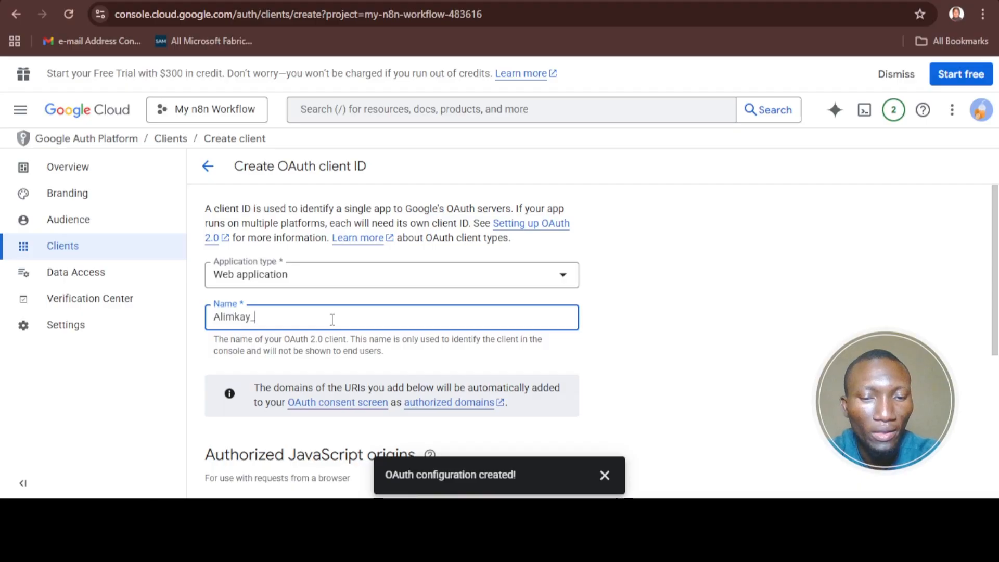
pyautogui.write('n8n')
pyautogui.scroll(-5, 332, 319)
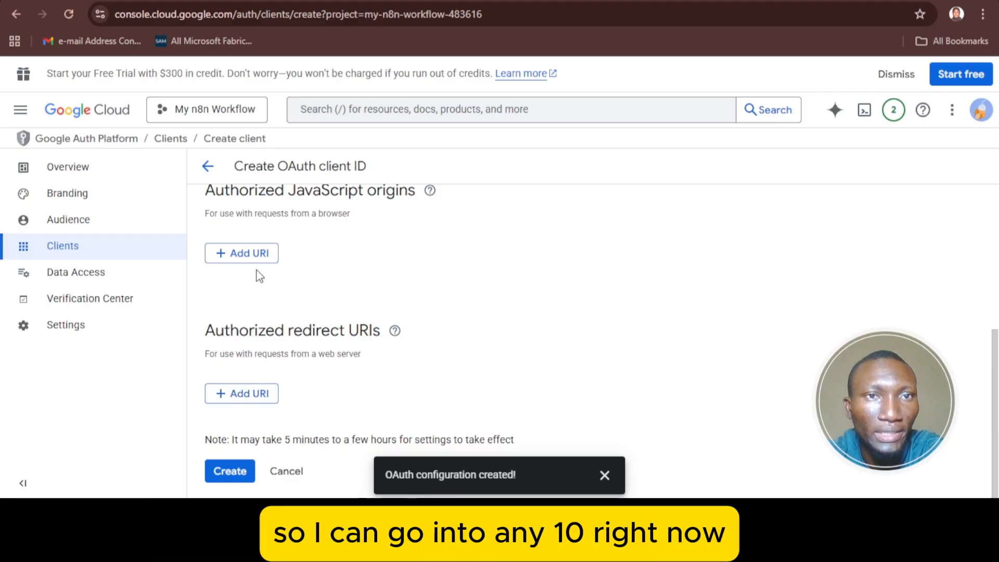
pyautogui.click(175, 1)
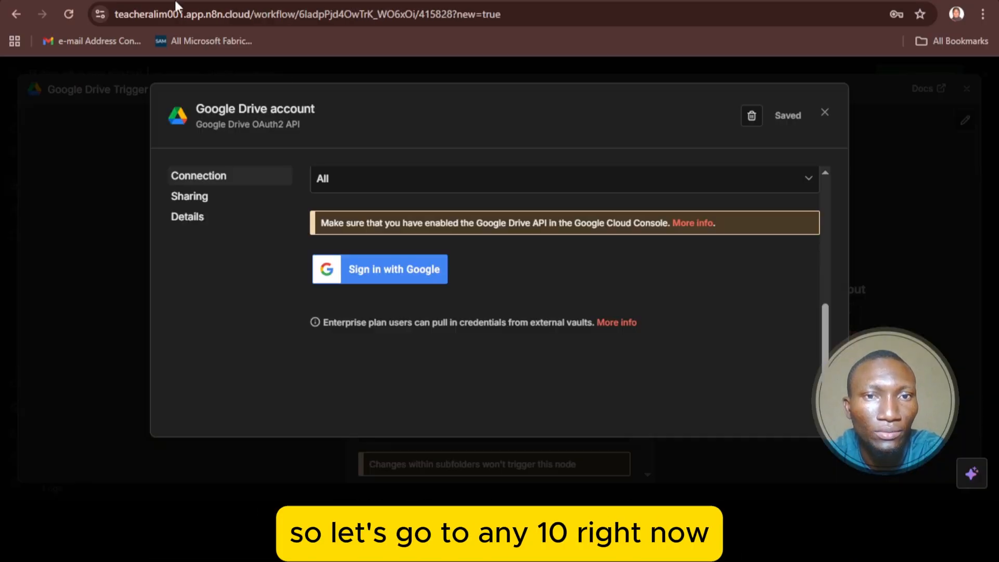
pyautogui.scroll(1, 737, 207)
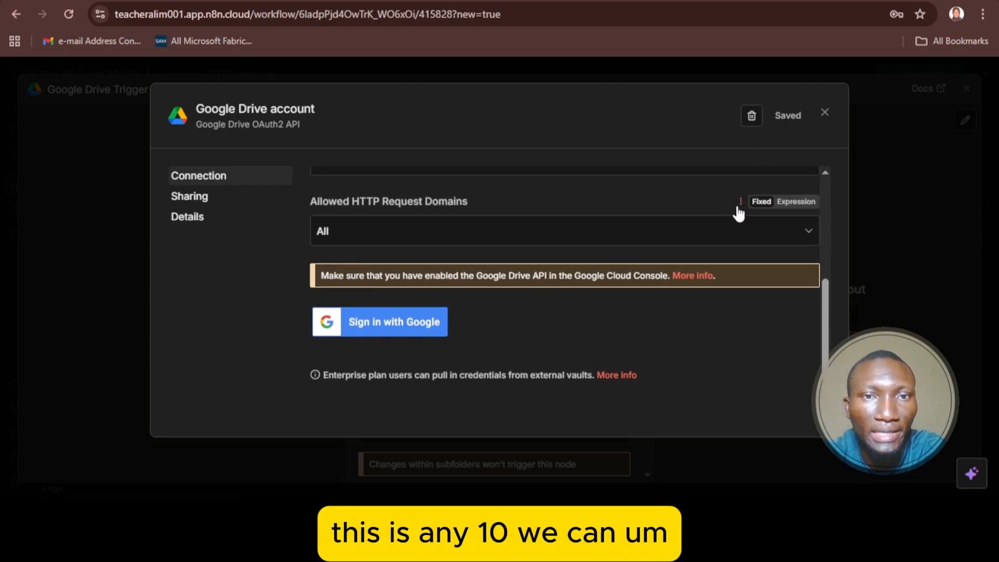
pyautogui.scroll(5, 736, 211)
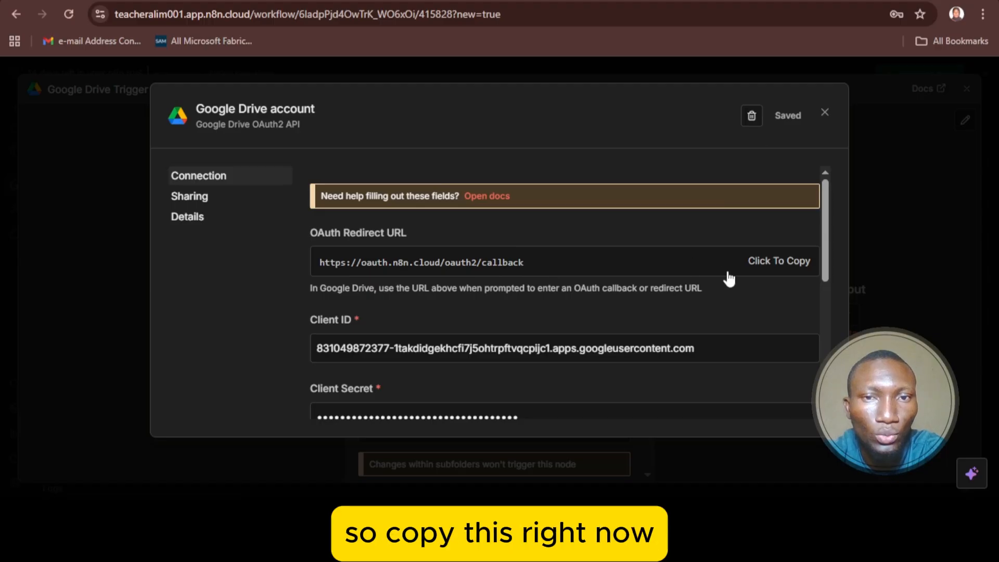
pyautogui.click(770, 266)
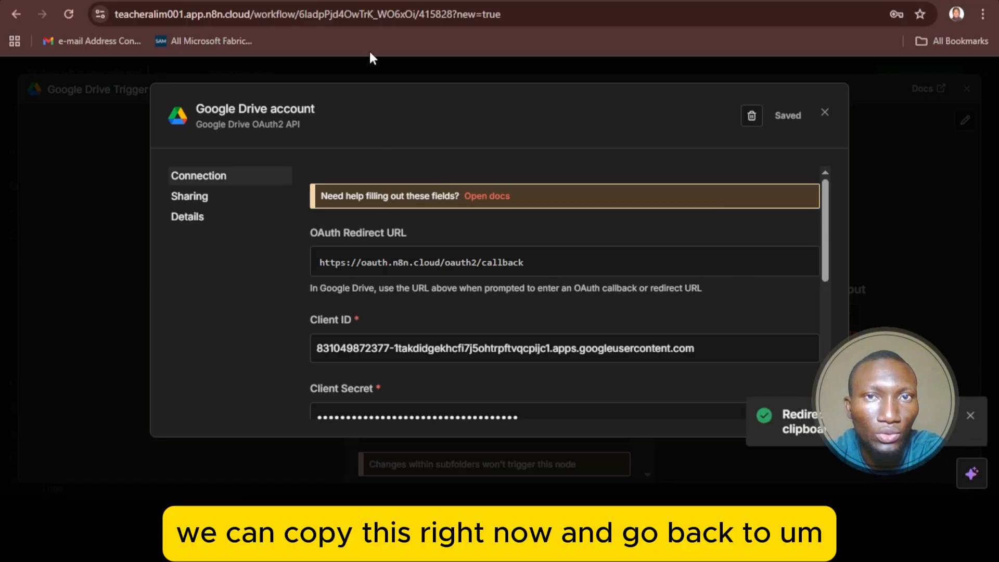
pyautogui.click(360, 1)
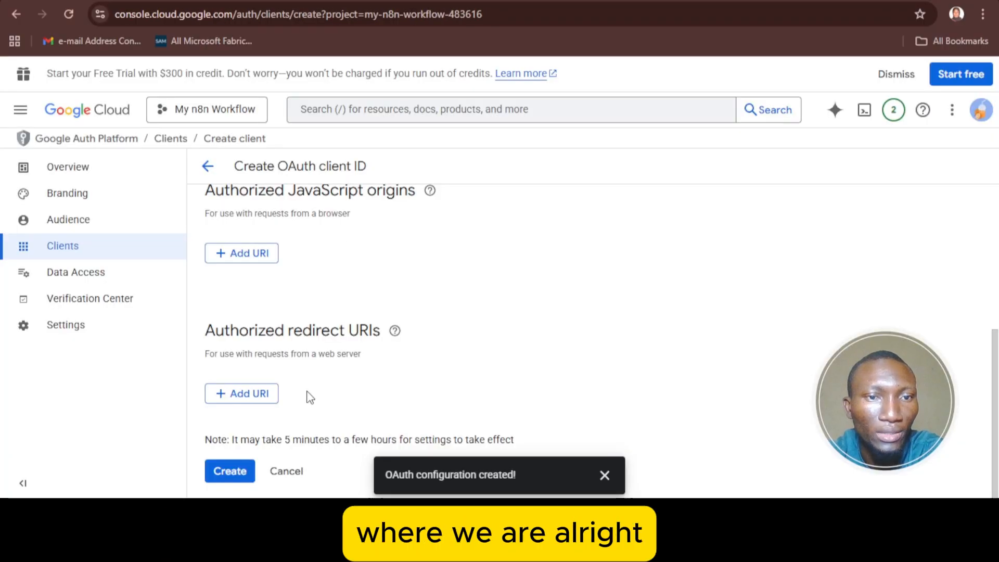
pyautogui.click(238, 395)
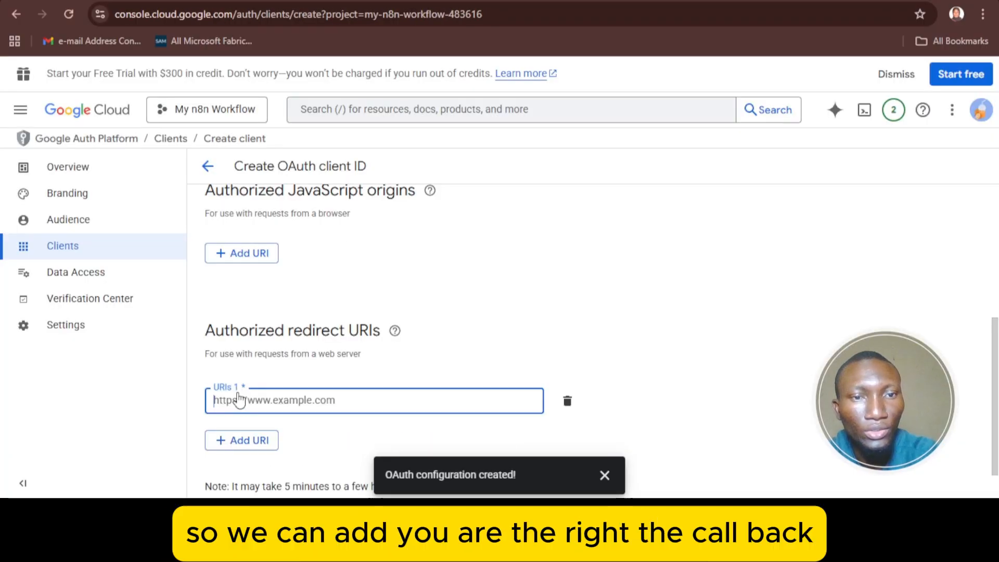
pyautogui.hotkey('ctrl', 'v')
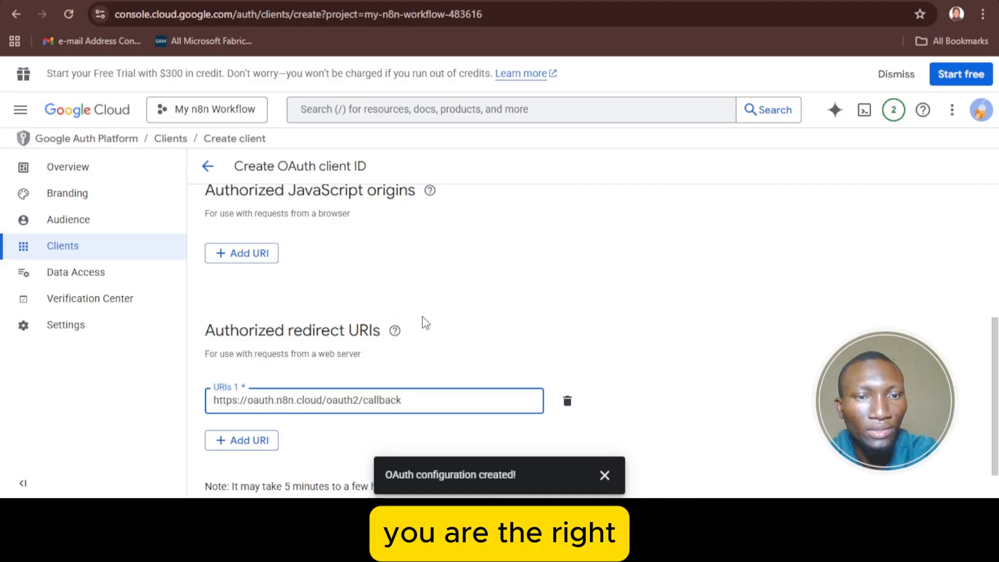
pyautogui.scroll(-1, 424, 322)
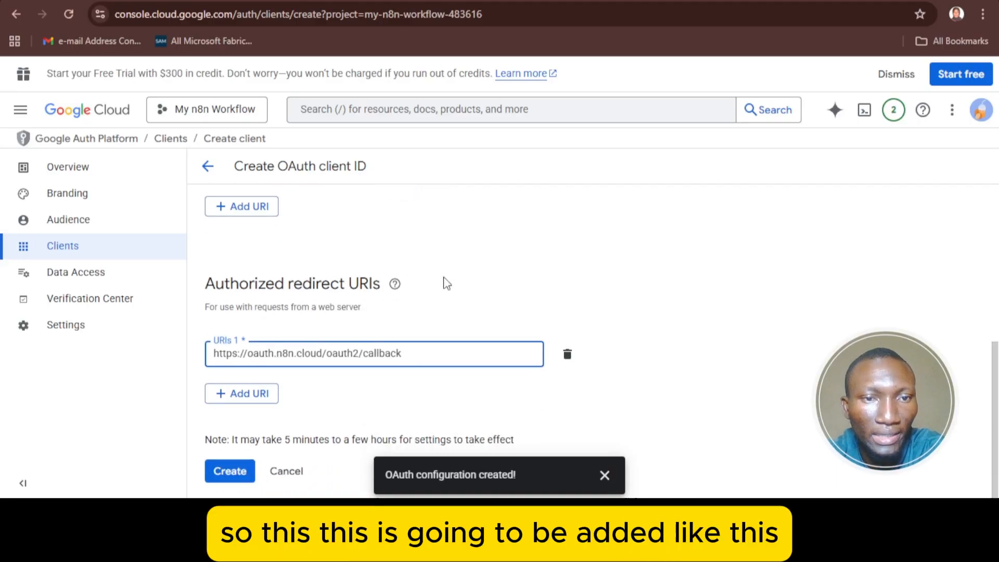
pyautogui.scroll(1, 446, 283)
pyautogui.scroll(-1, 436, 250)
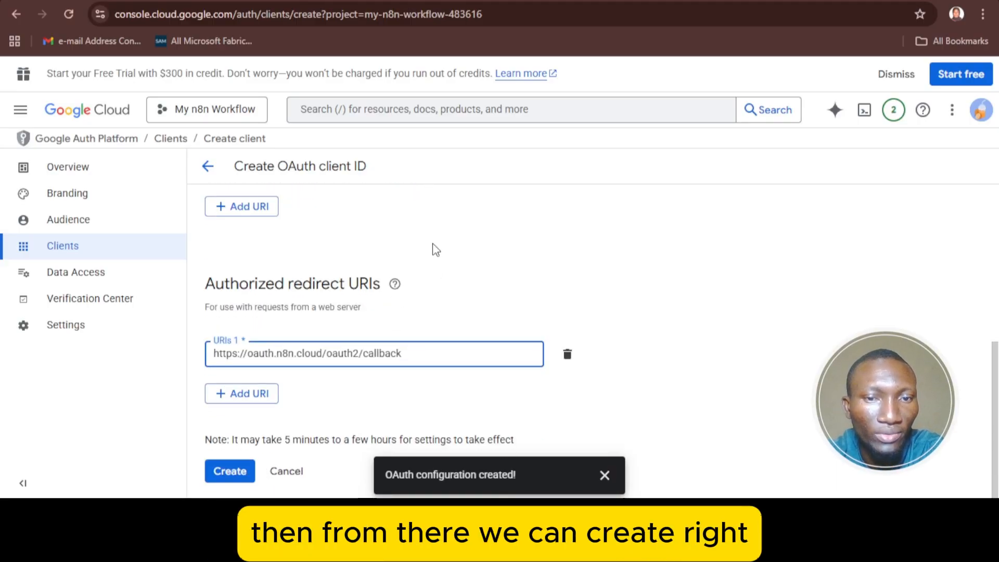
pyautogui.click(599, 475)
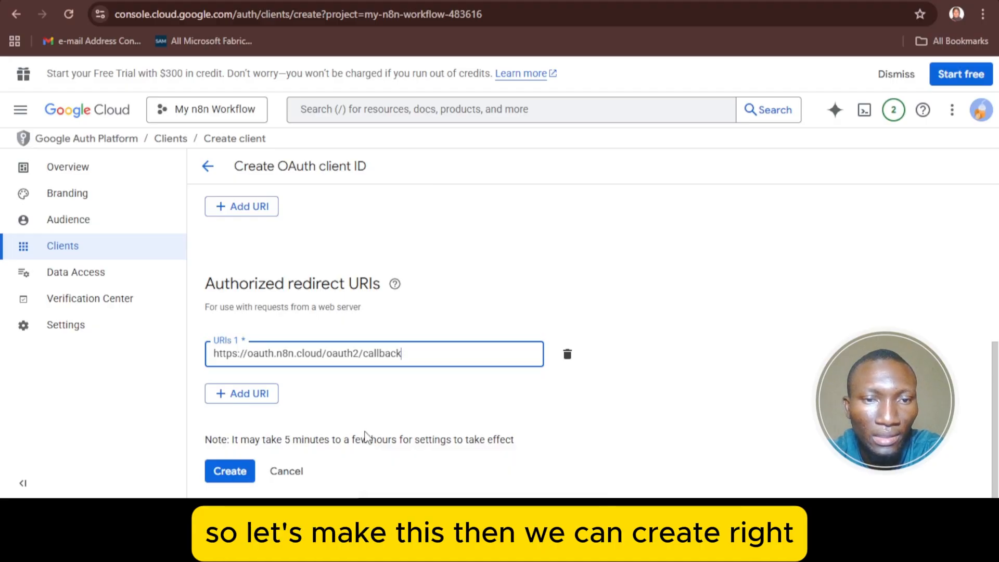
pyautogui.click(243, 467)
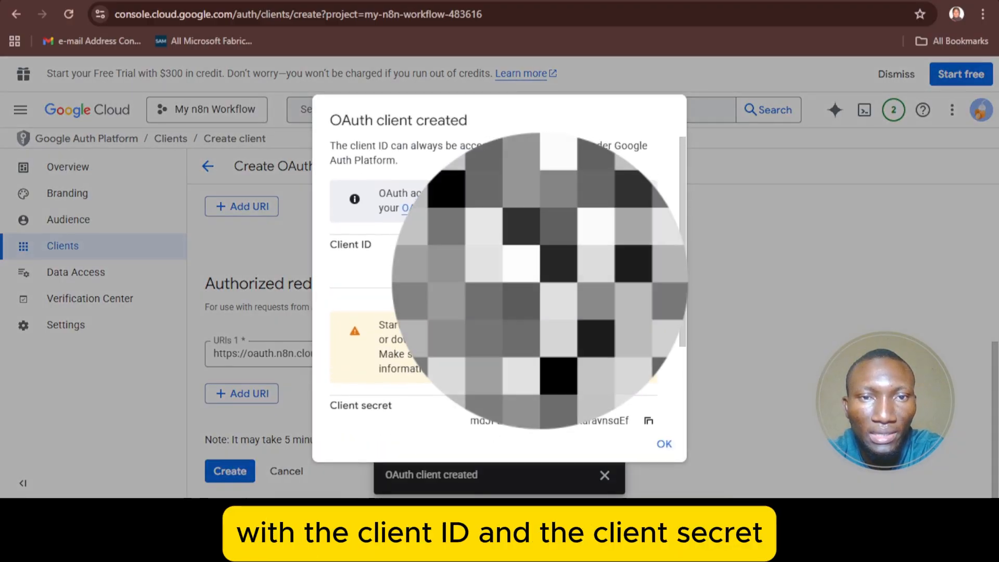
# - Download the new client's credentials as a JSON file and close the summary
pyautogui.scroll(-3, 499, 281)
pyautogui.scroll(3, 500, 281)
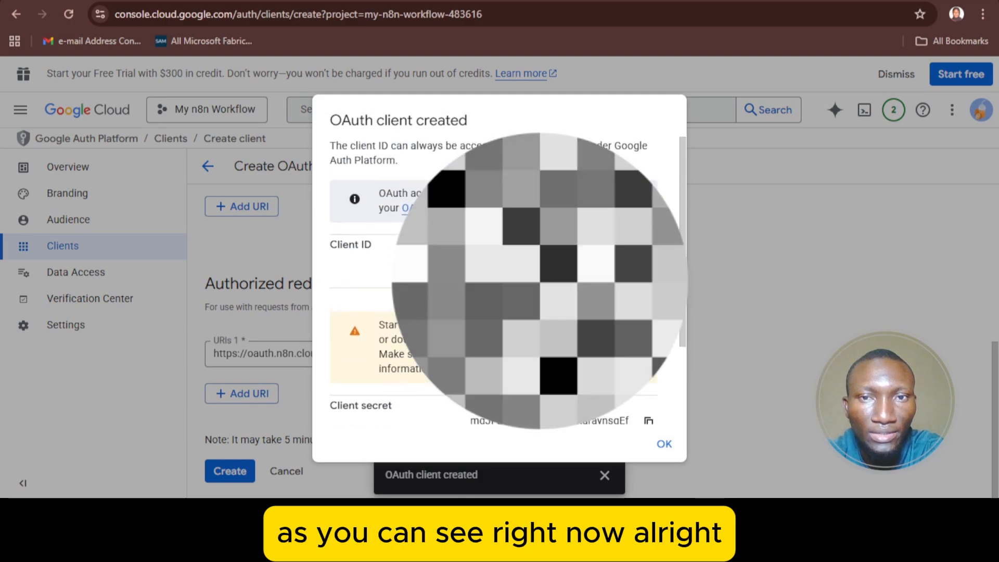
pyautogui.scroll(-3, 500, 281)
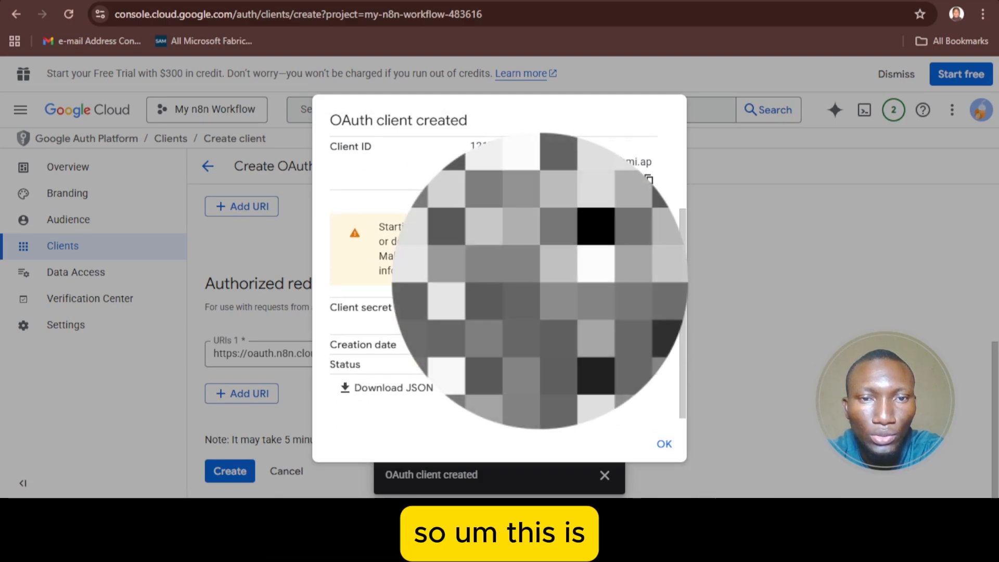
pyautogui.scroll(1, 500, 281)
pyautogui.scroll(-1, 499, 281)
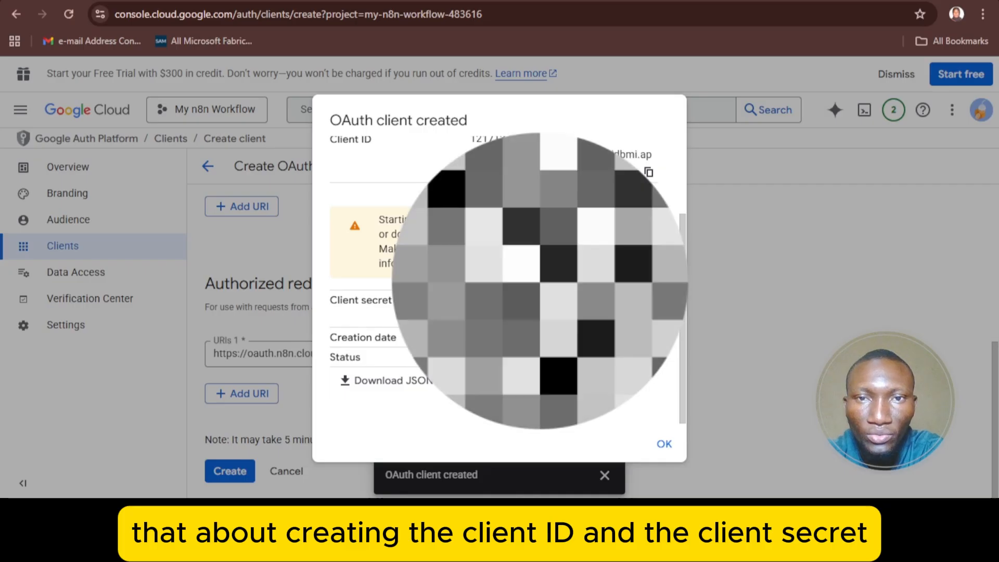
pyautogui.scroll(1, 499, 281)
pyautogui.scroll(-1, 499, 281)
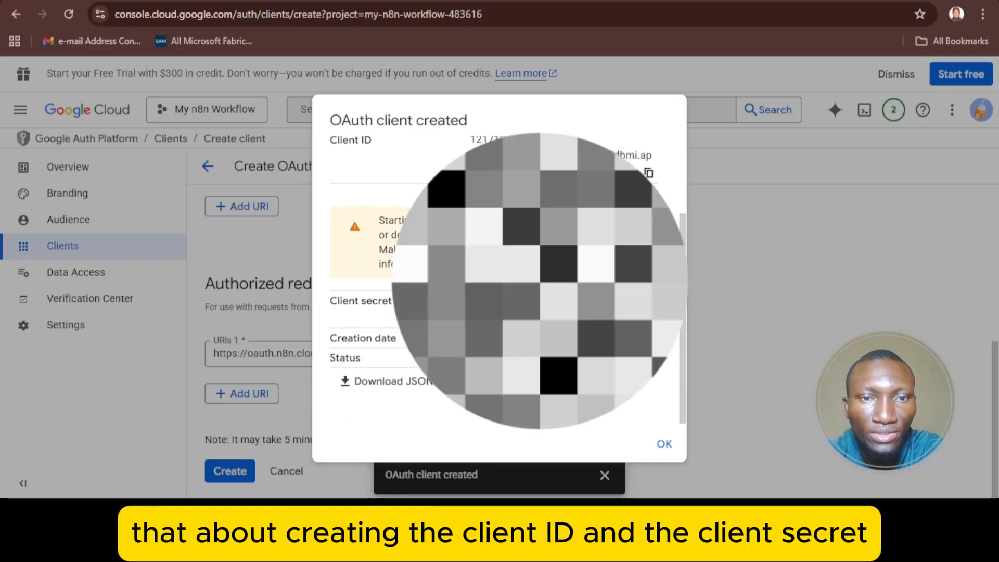
pyautogui.click(386, 385)
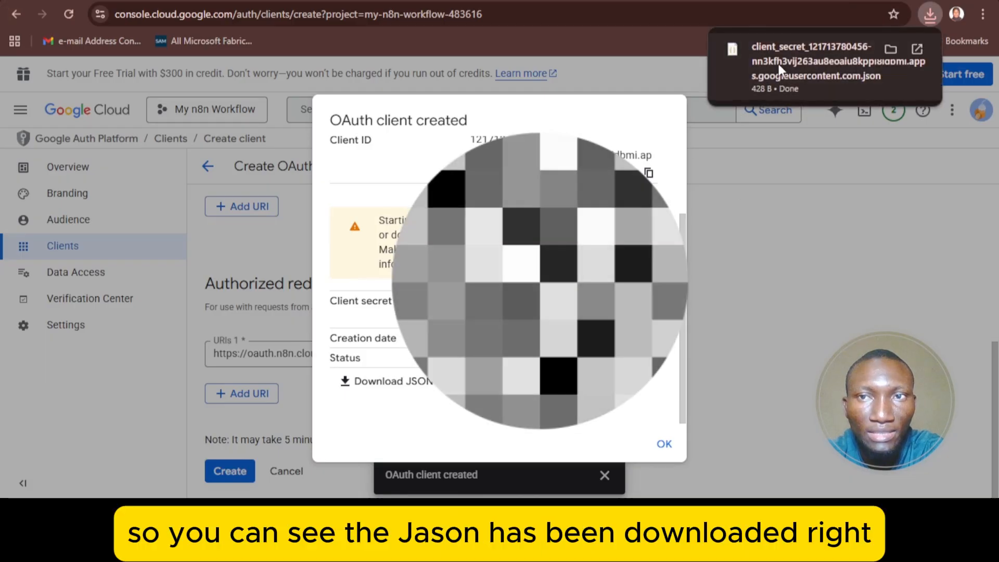
pyautogui.click(663, 445)
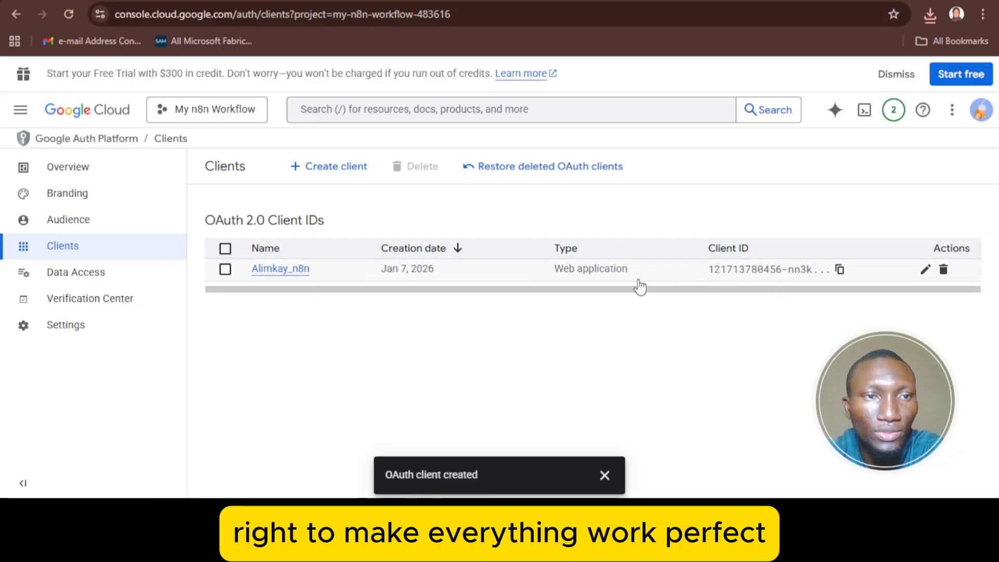
# - Under Audience, add the account's own Gmail address as a test user and save
pyautogui.click(144, 222)
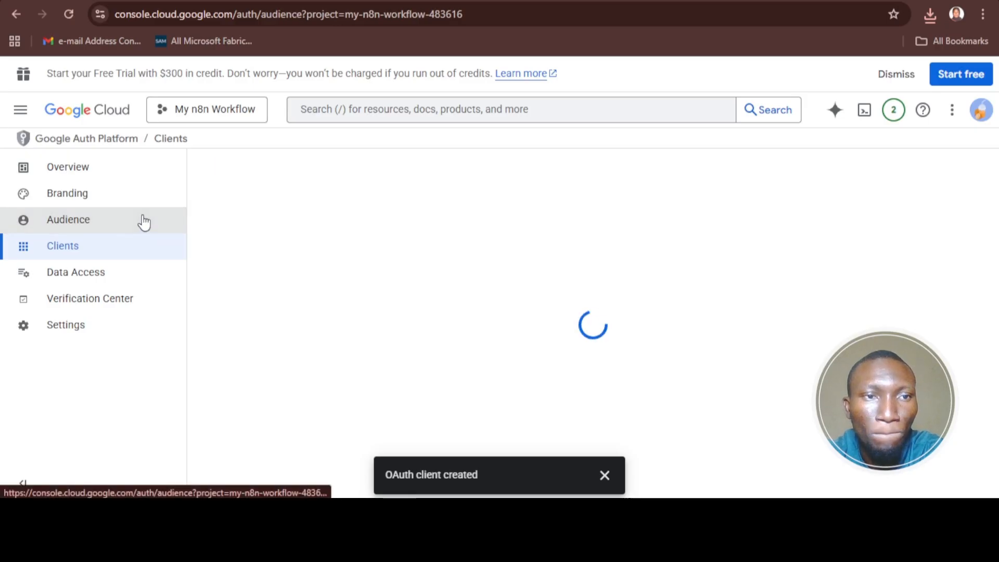
pyautogui.scroll(-6, 394, 211)
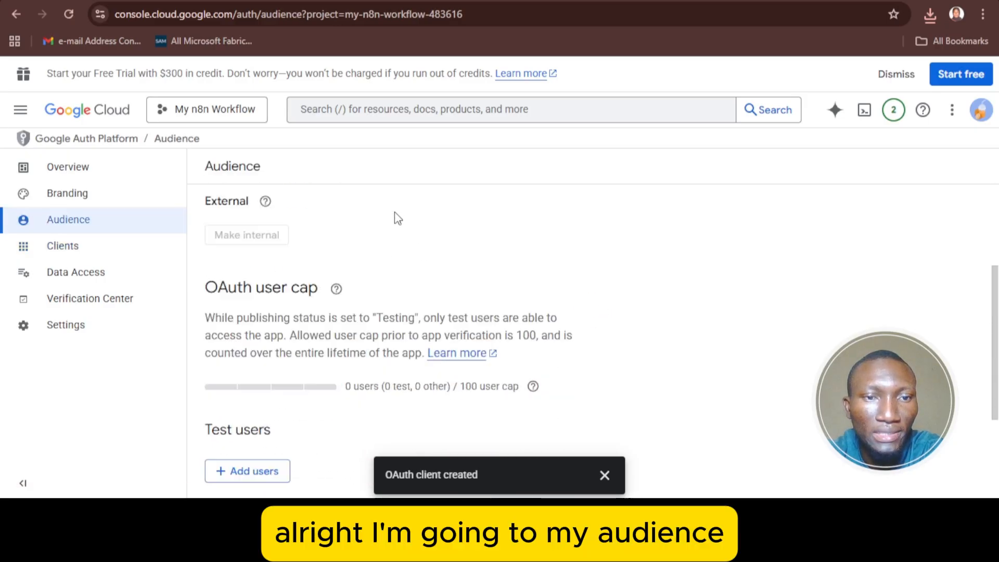
pyautogui.click(271, 312)
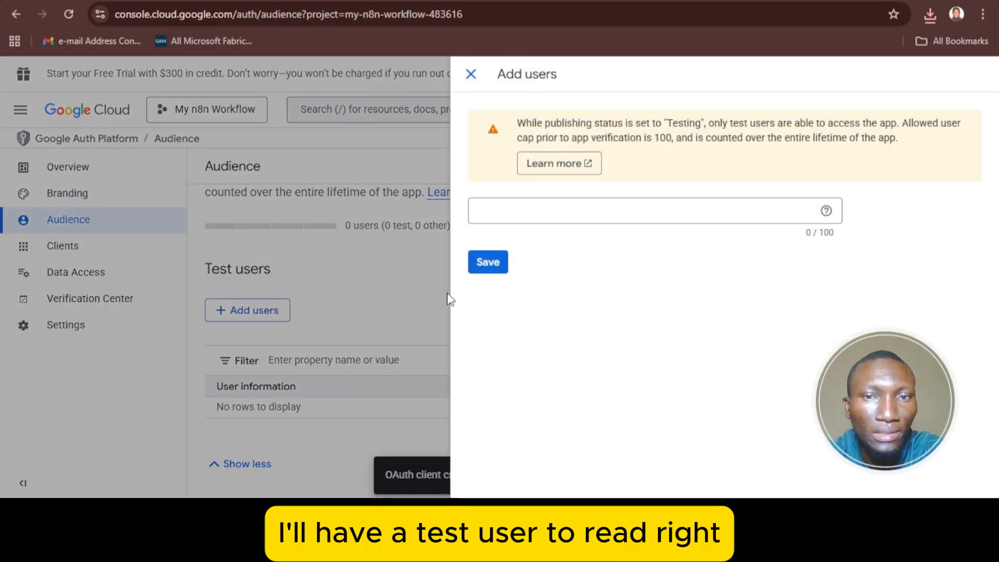
pyautogui.click(530, 212)
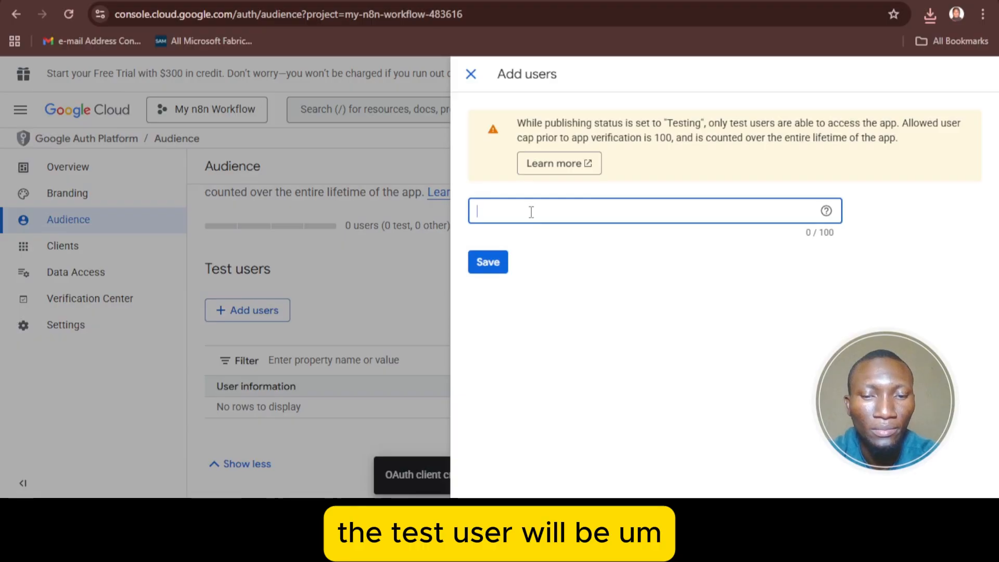
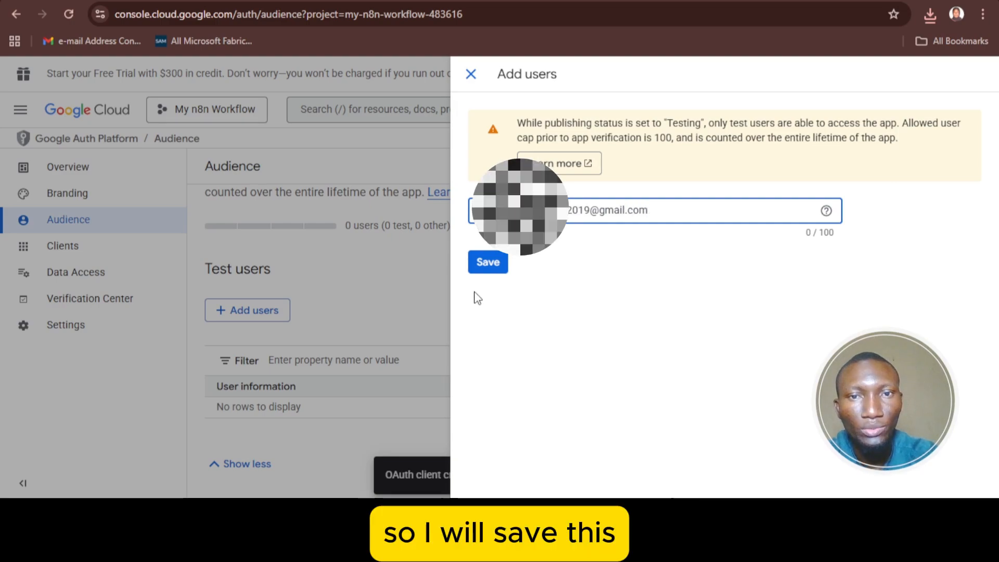
pyautogui.click(486, 262)
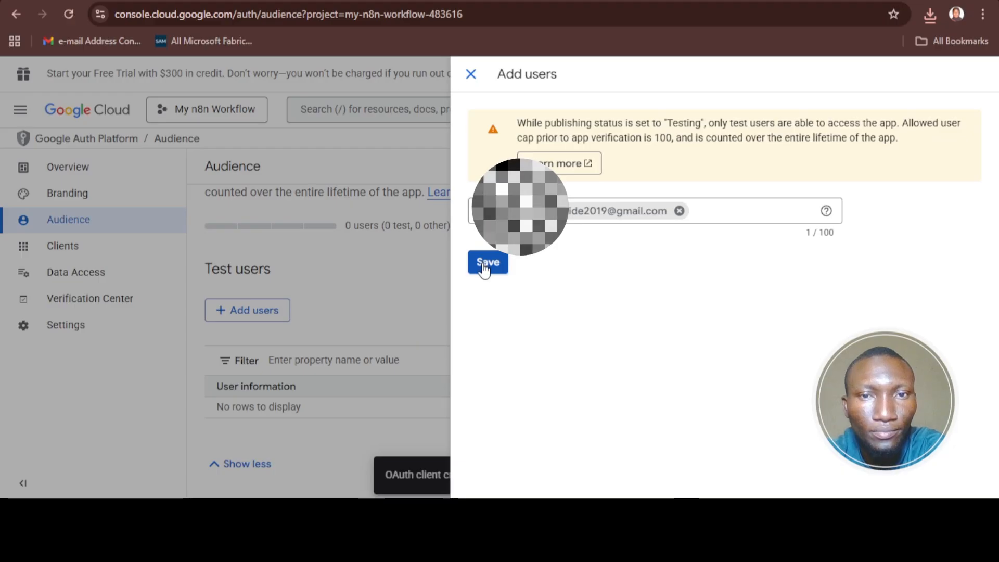
pyautogui.click(483, 265)
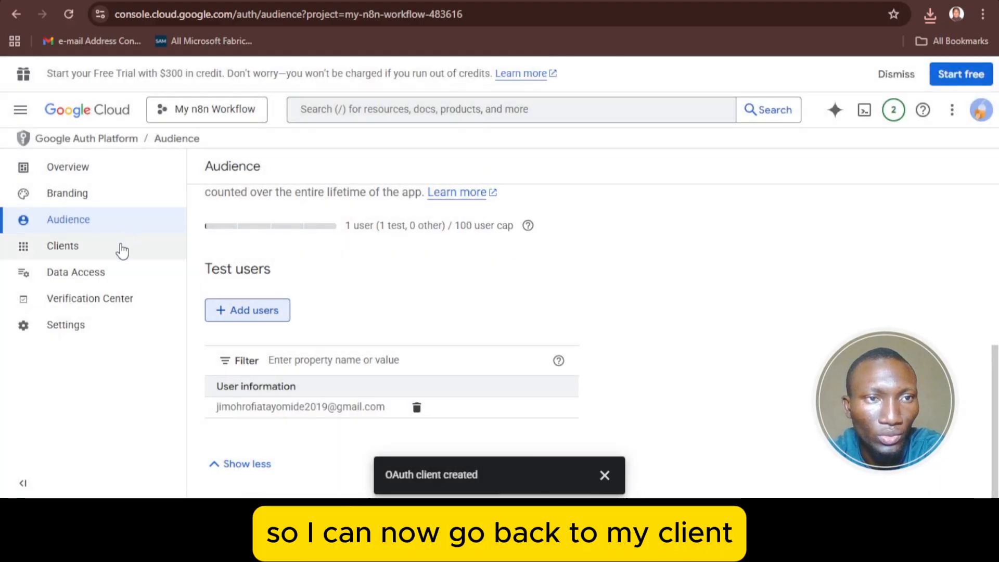
# - Open Alimkay_n8n from the Clients list and review its client ID, redirect URI and client secret
pyautogui.click(122, 250)
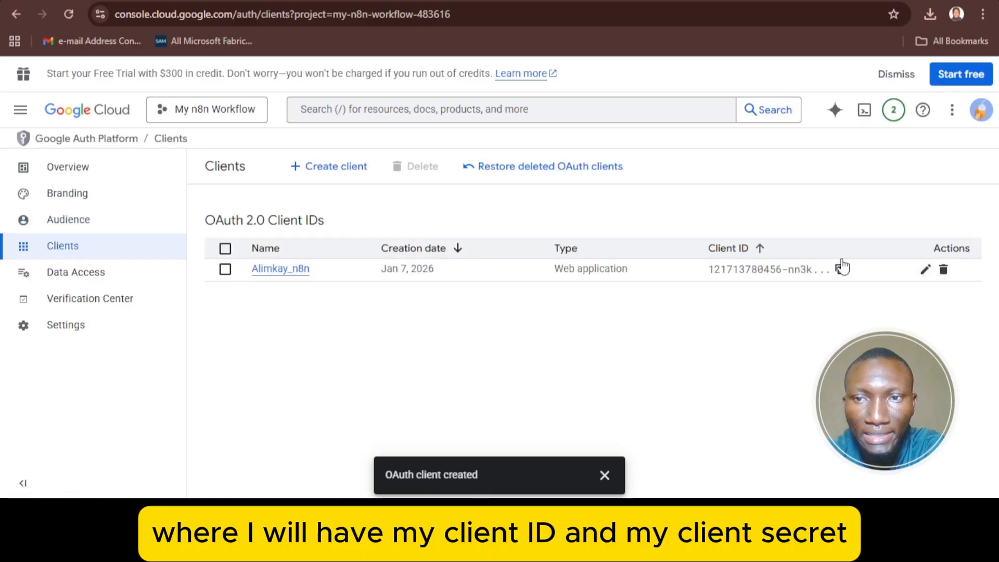
pyautogui.click(604, 475)
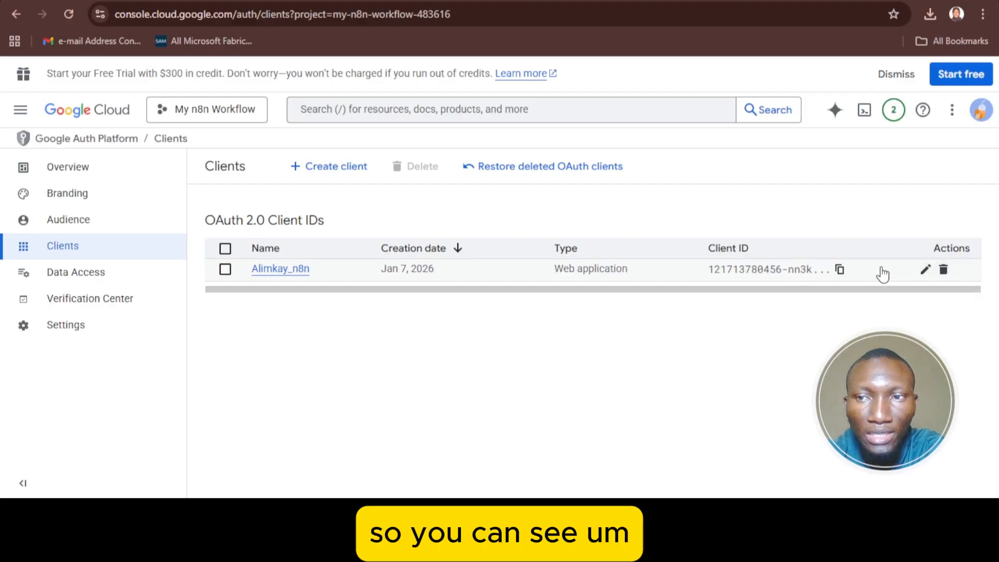
pyautogui.click(835, 256)
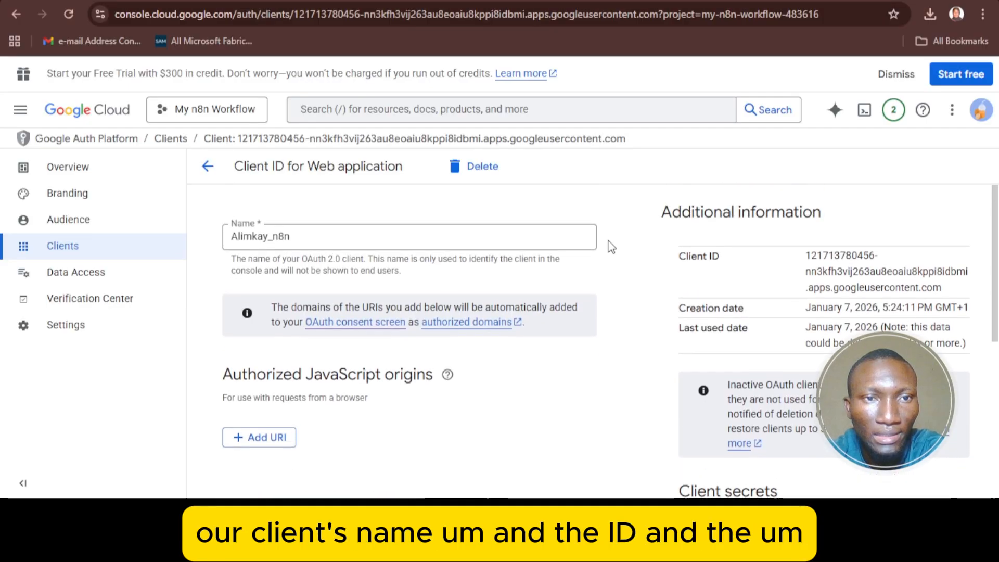
pyautogui.scroll(-5, 597, 221)
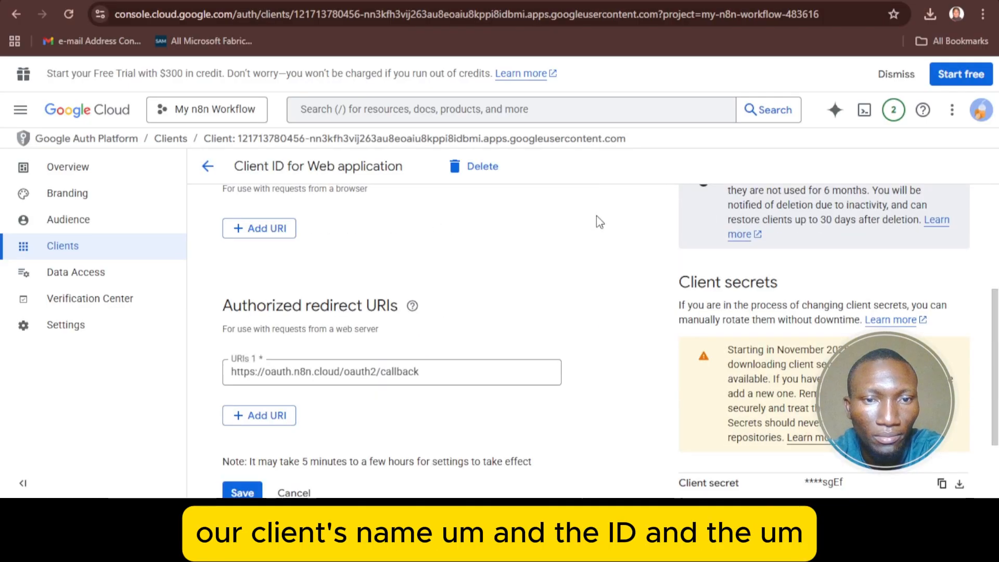
pyautogui.scroll(4, 596, 215)
pyautogui.scroll(-5, 596, 215)
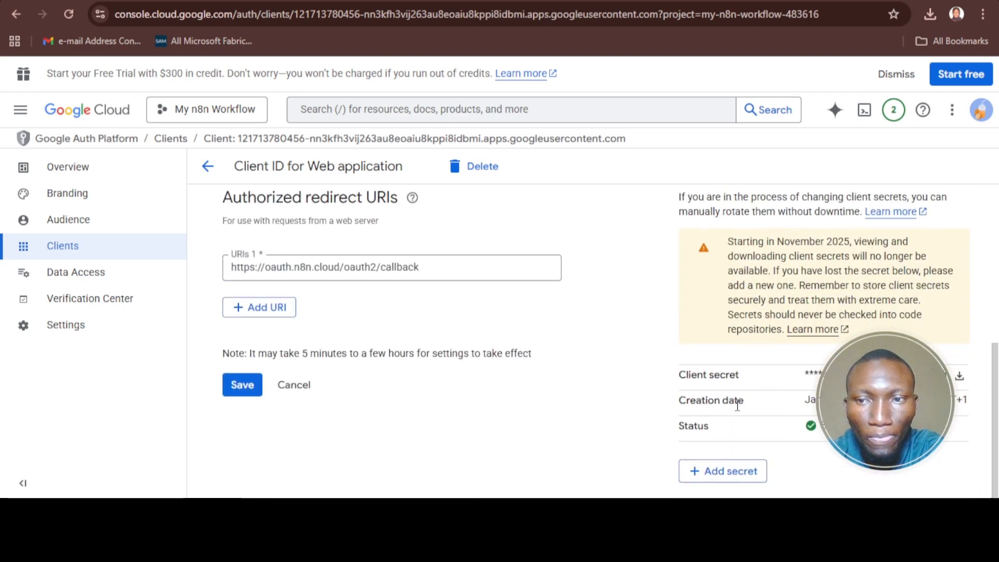
pyautogui.scroll(5, 737, 405)
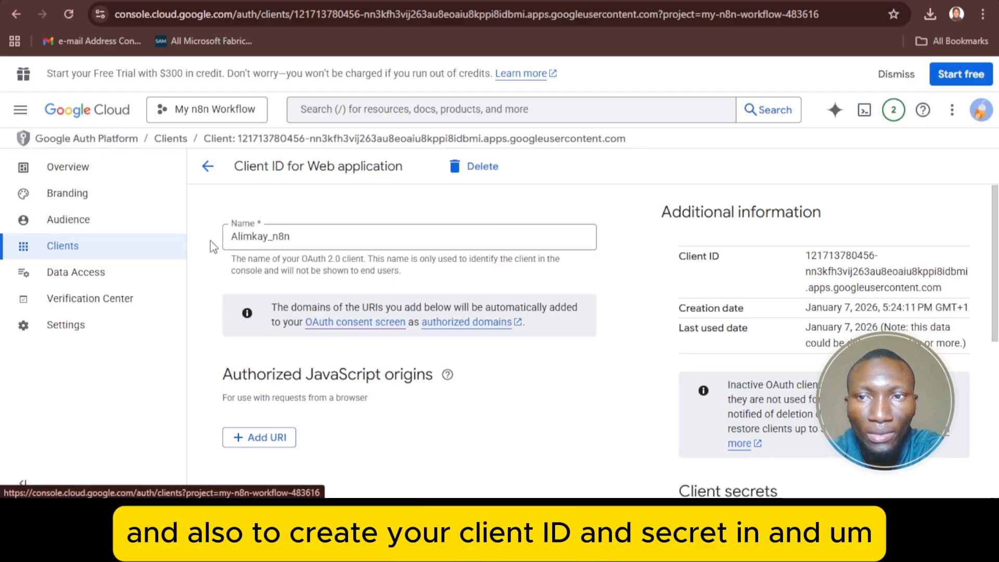
pyautogui.scroll(-1, 245, 274)
pyautogui.scroll(1, 244, 275)
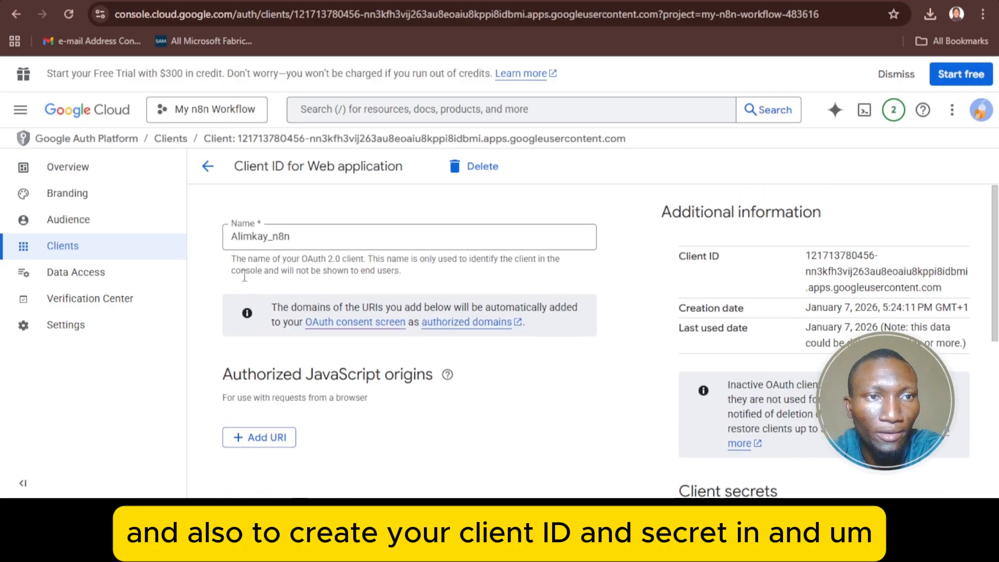
pyautogui.scroll(-2, 244, 276)
pyautogui.scroll(2, 229, 227)
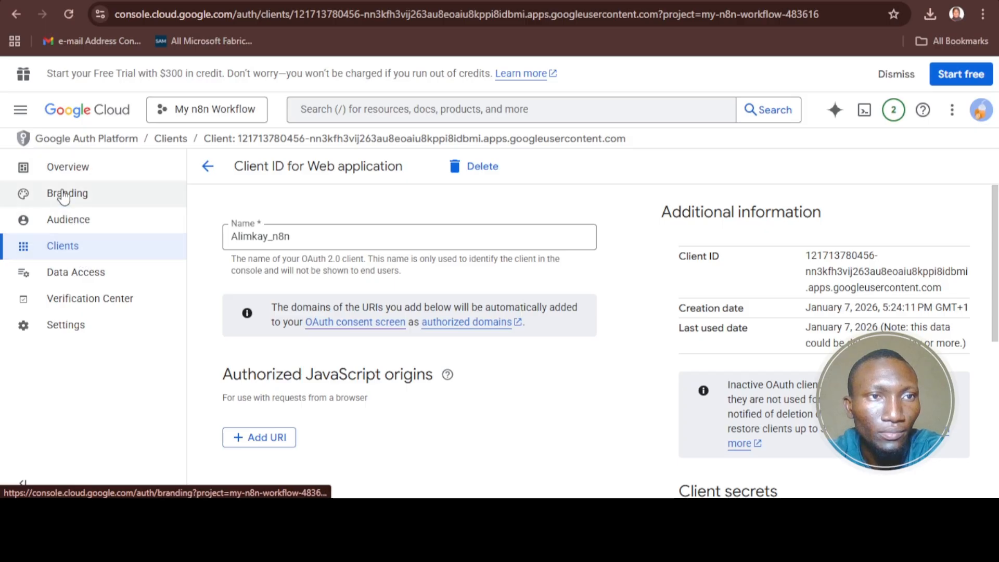
# - From APIs & Services, open the API library and search for 'google sheet api'
pyautogui.click(21, 109)
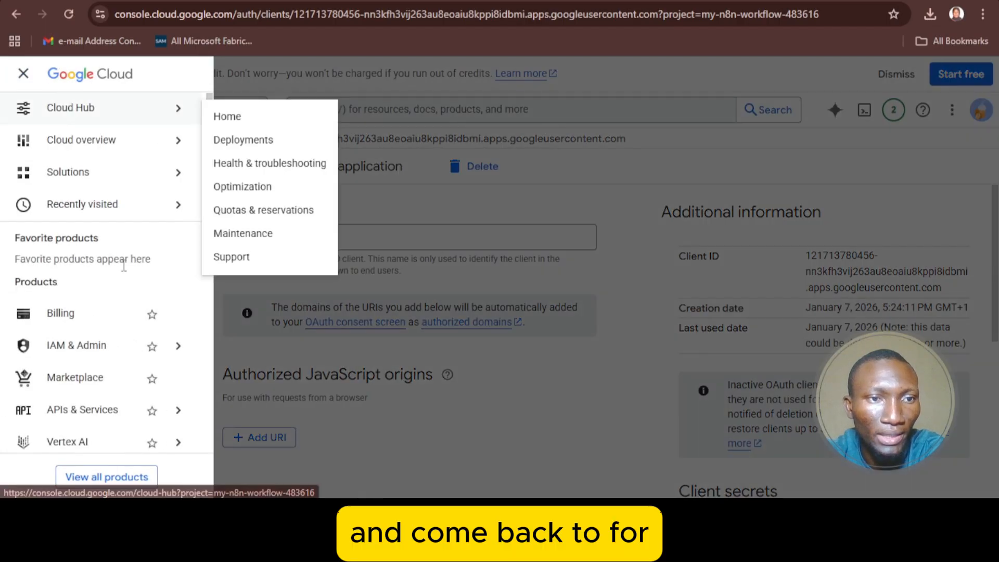
pyautogui.scroll(-3, 127, 205)
pyautogui.moveTo(143, 252)
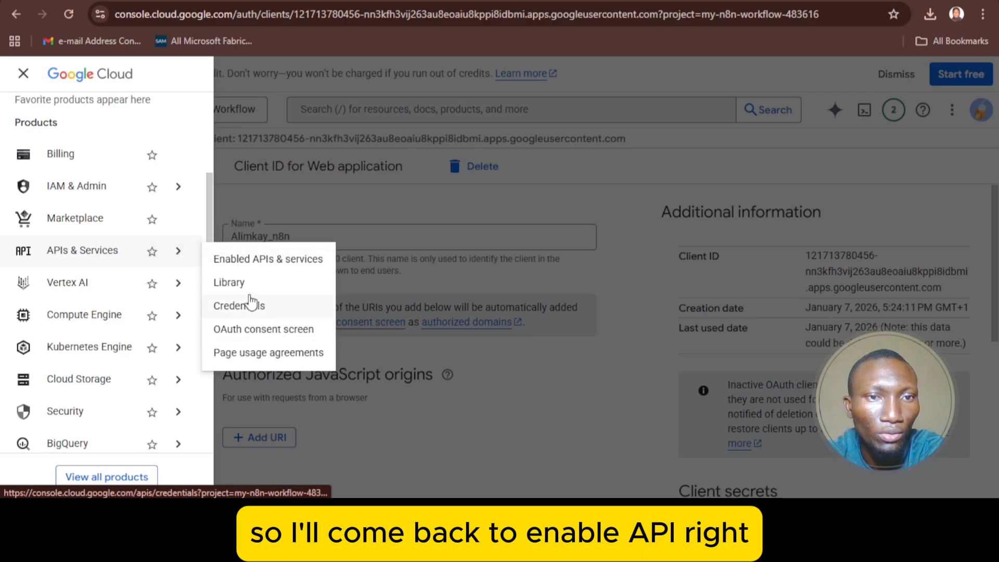
pyautogui.click(322, 259)
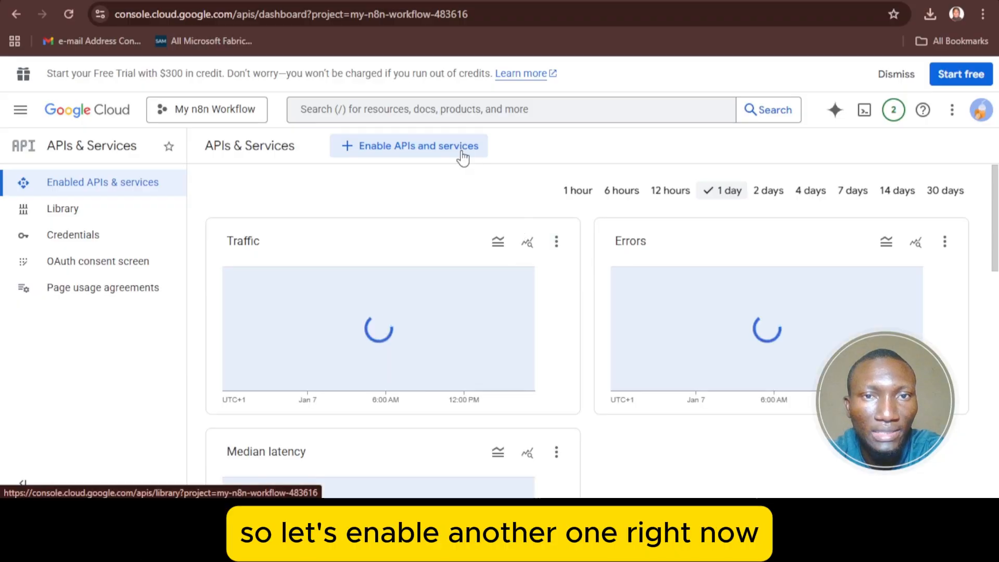
pyautogui.click(462, 155)
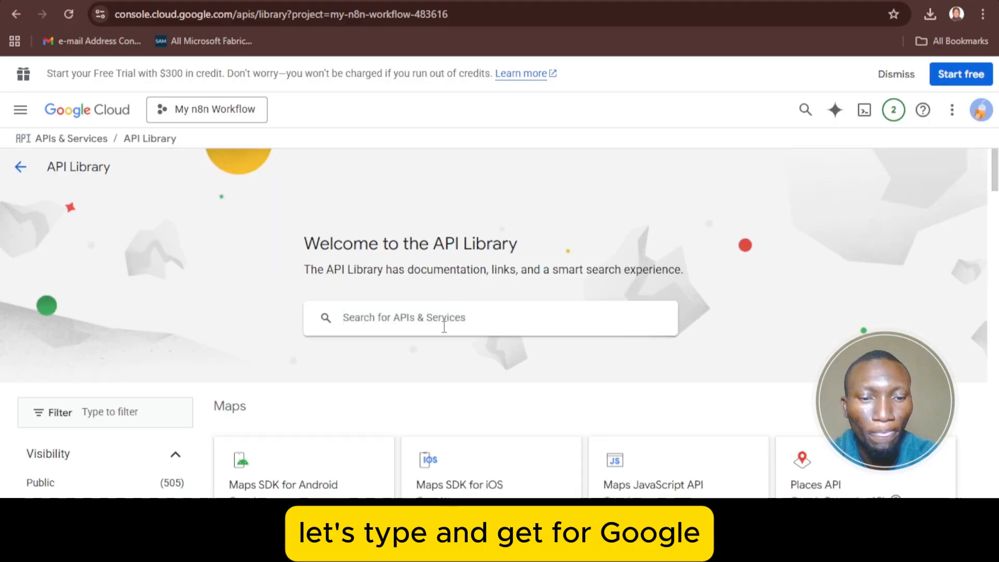
pyautogui.click(444, 327)
pyautogui.write('googl')
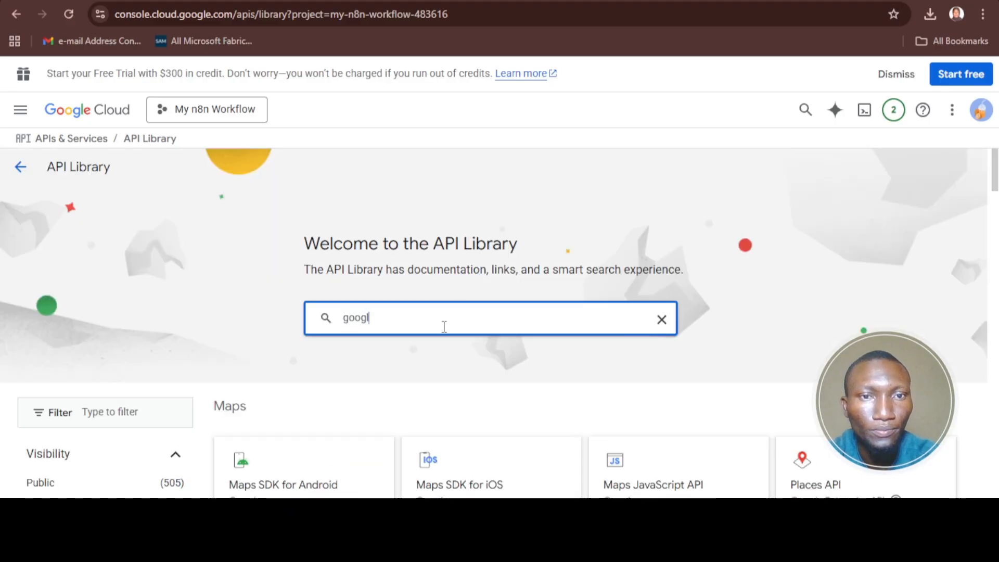
pyautogui.write('e she')
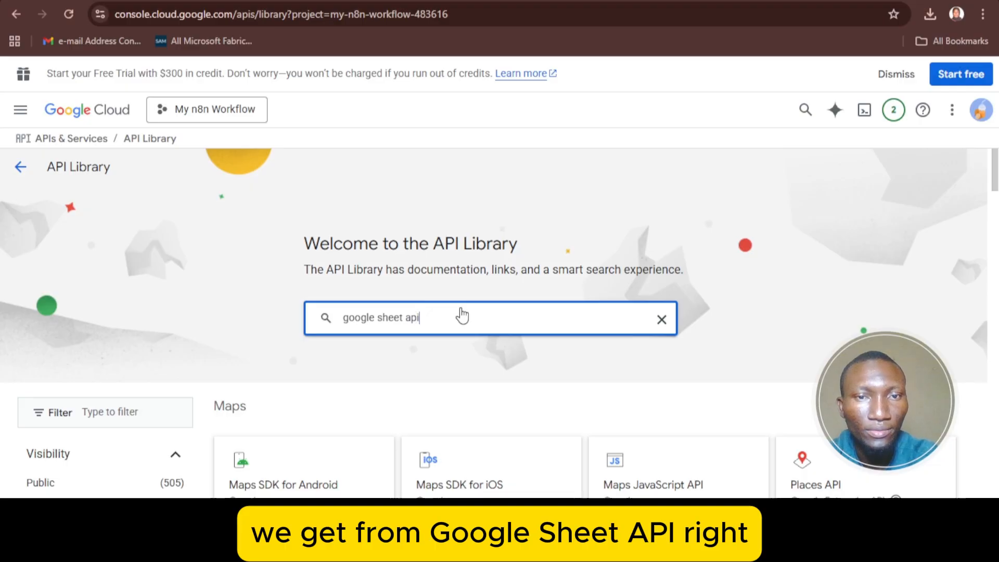
pyautogui.write('et api')
pyautogui.press('Return')
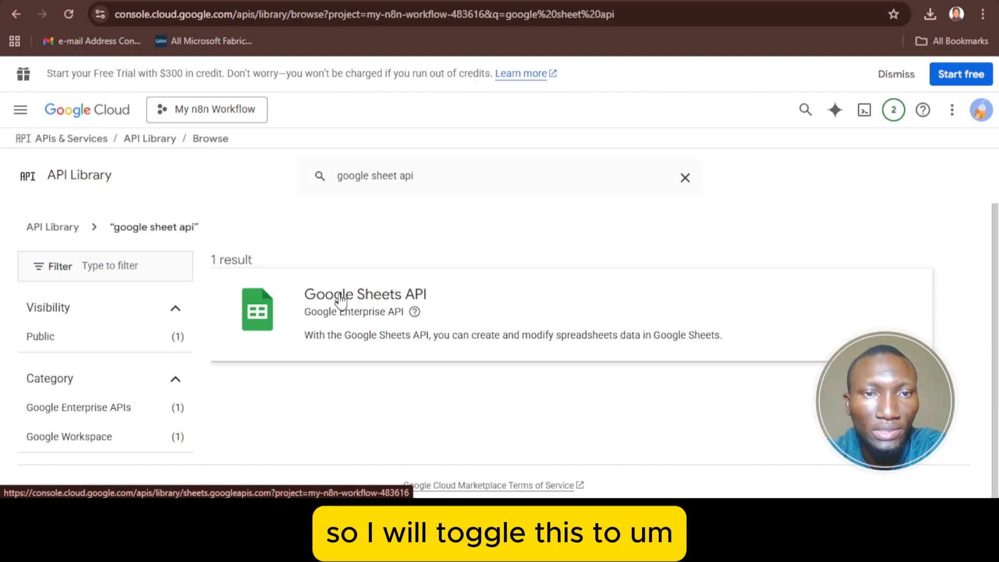
# - Open the Google Sheets API result and enable it for the project
pyautogui.click(263, 306)
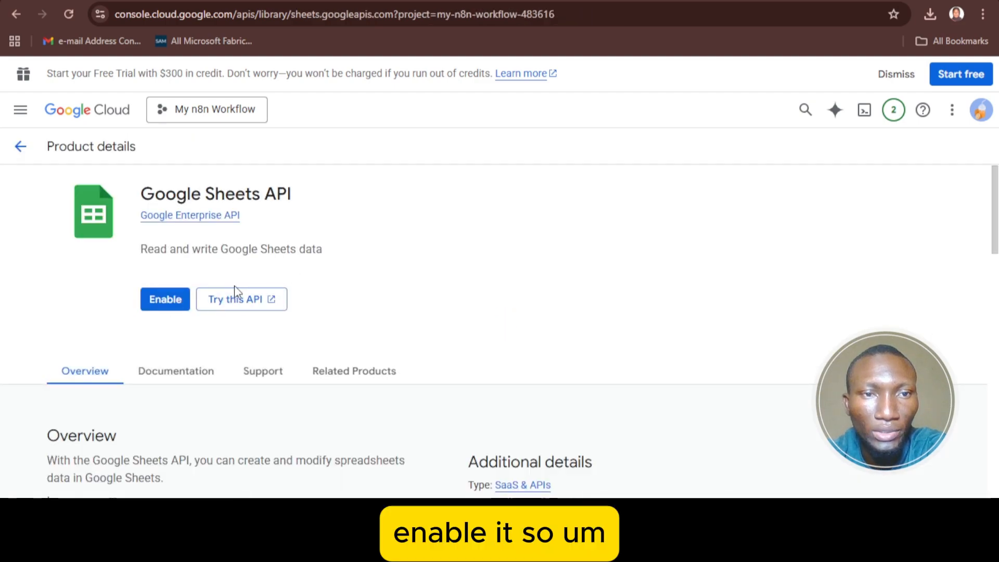
pyautogui.click(163, 305)
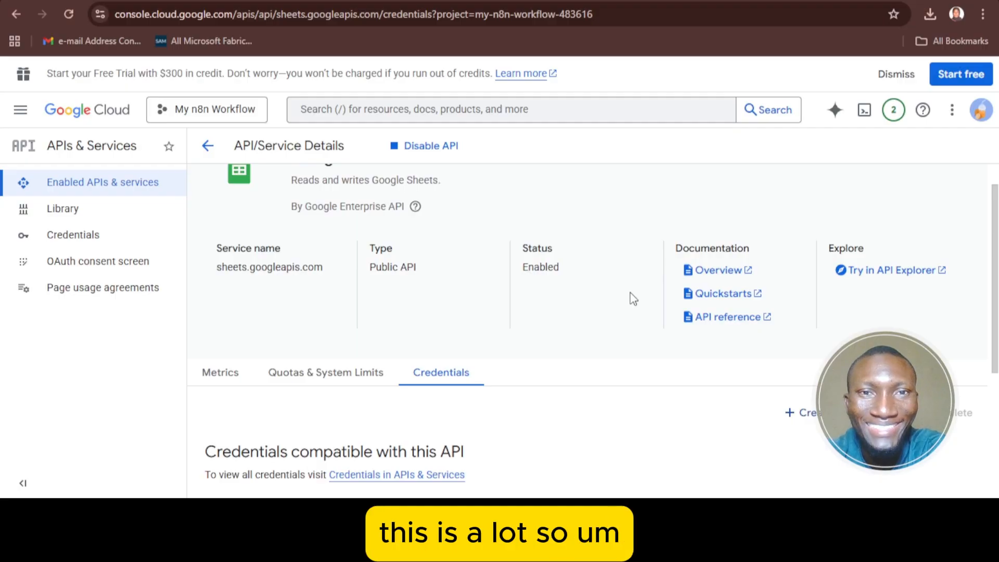
pyautogui.scroll(1, 632, 298)
pyautogui.scroll(-5, 579, 333)
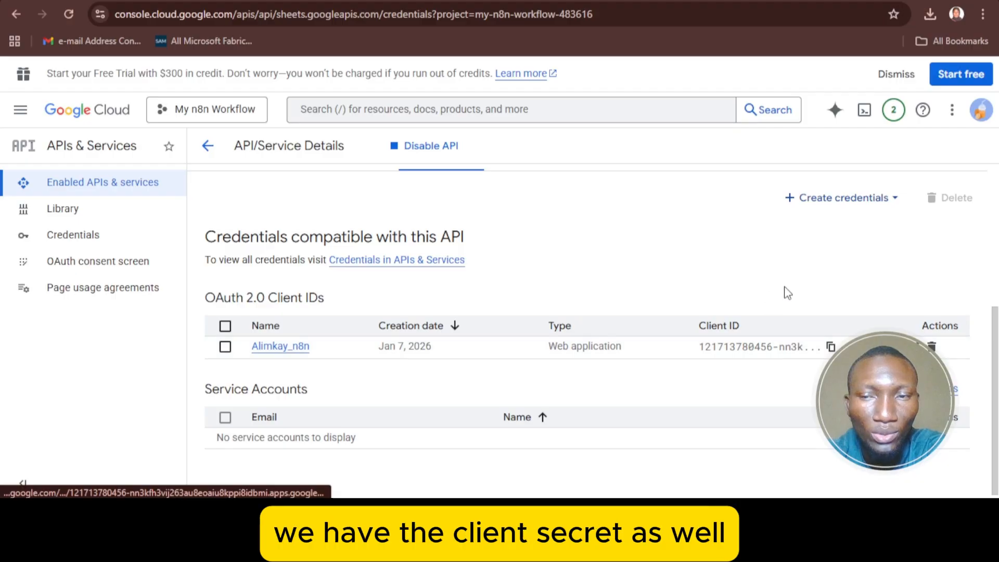
pyautogui.scroll(3, 835, 321)
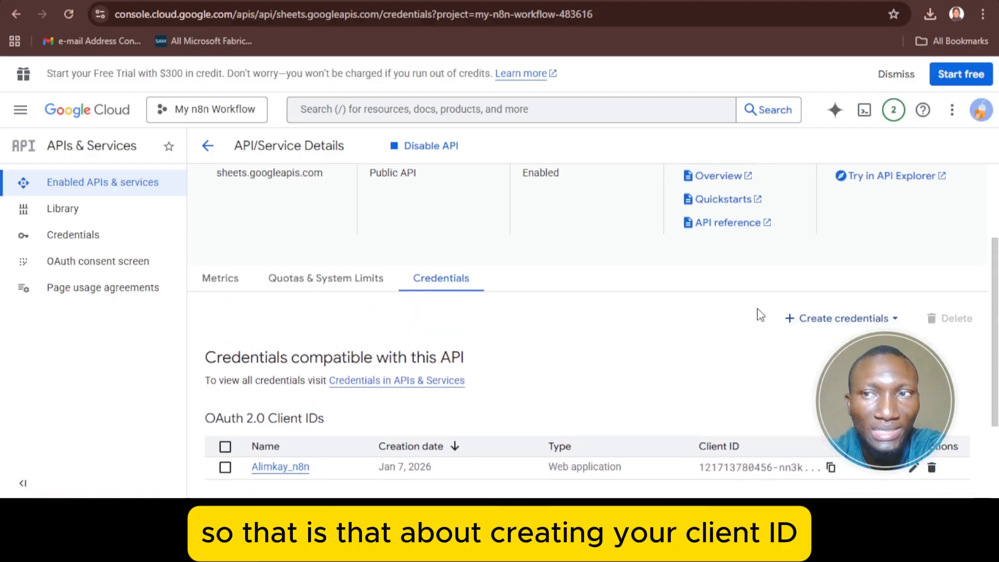
pyautogui.scroll(3, 803, 272)
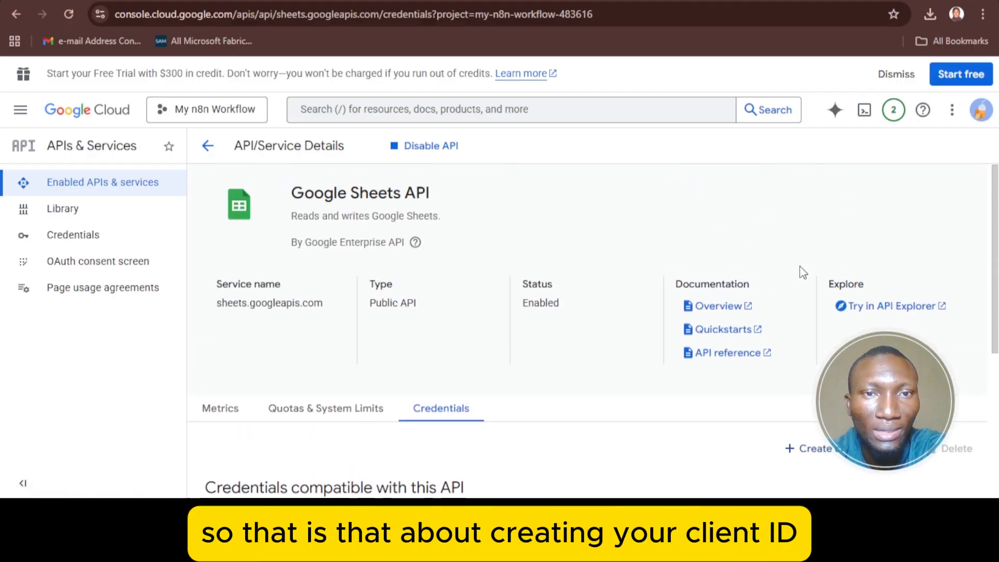
pyautogui.scroll(-2, 803, 272)
pyautogui.scroll(2, 803, 272)
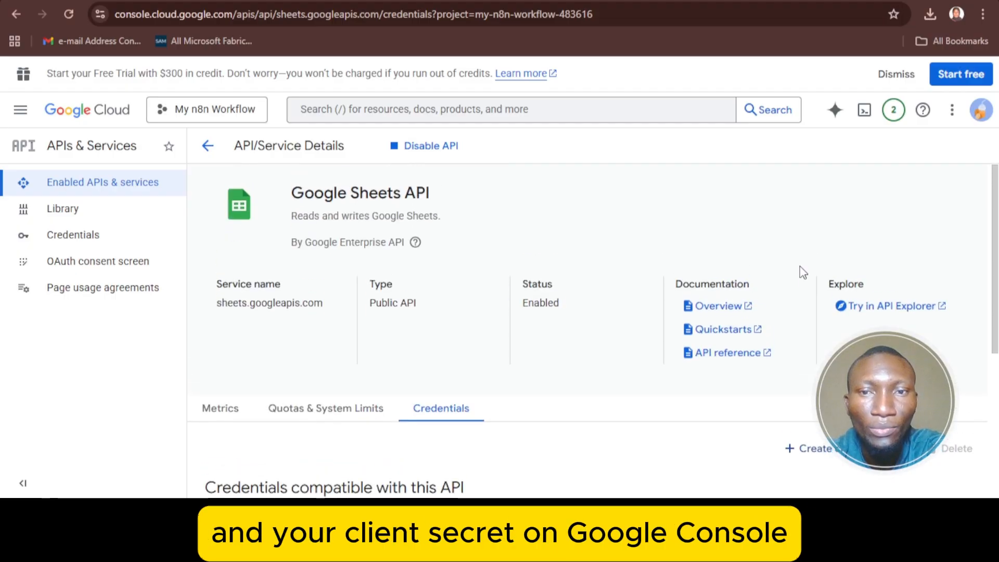
pyautogui.scroll(-1, 803, 272)
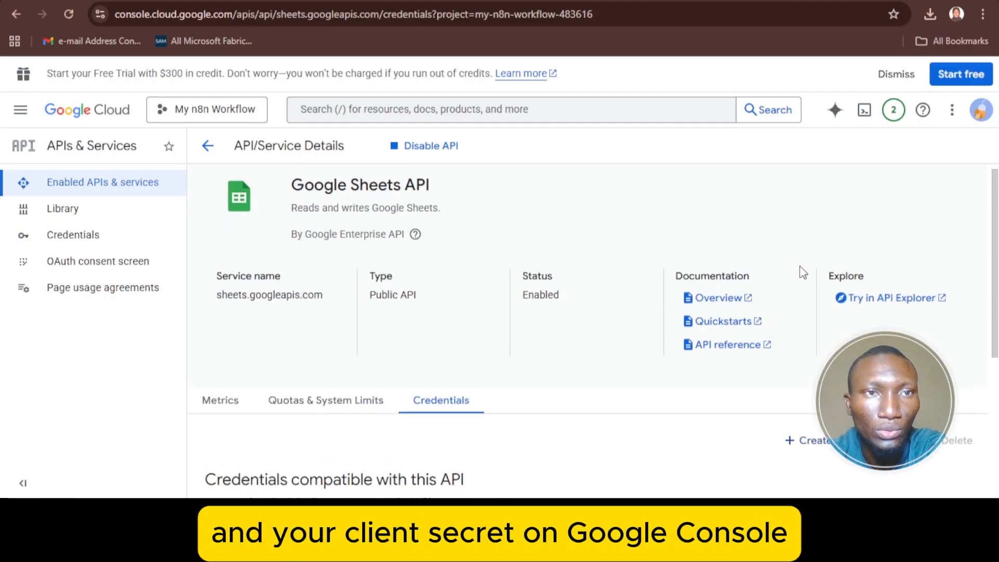
pyautogui.scroll(-1, 803, 272)
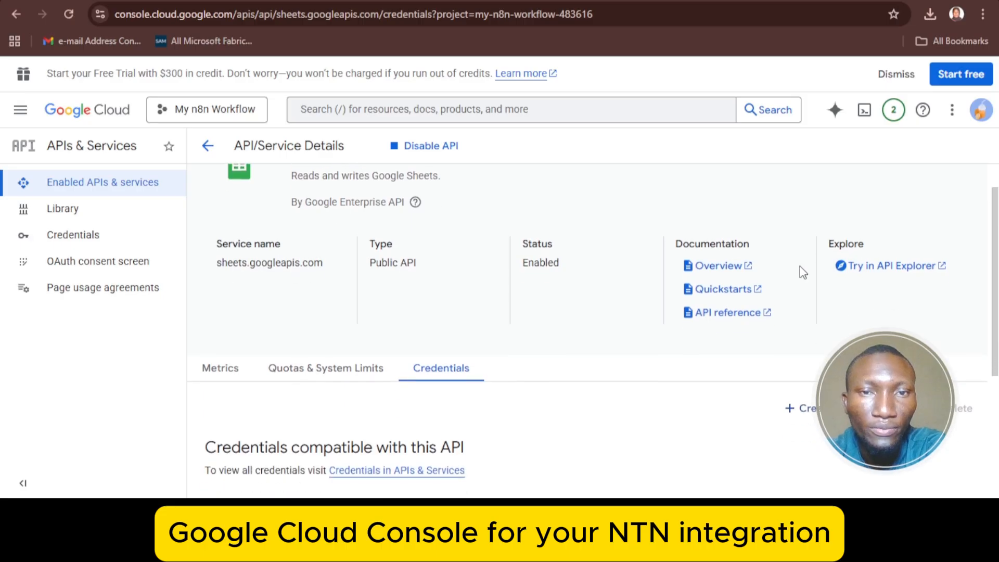
pyautogui.scroll(1, 803, 272)
pyautogui.scroll(-1, 803, 272)
pyautogui.scroll(-1, 802, 272)
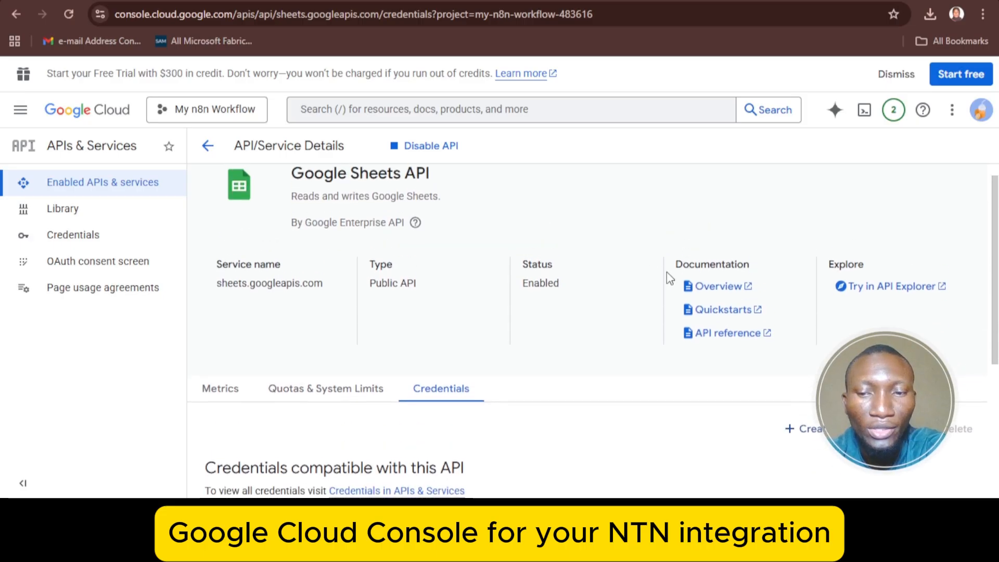